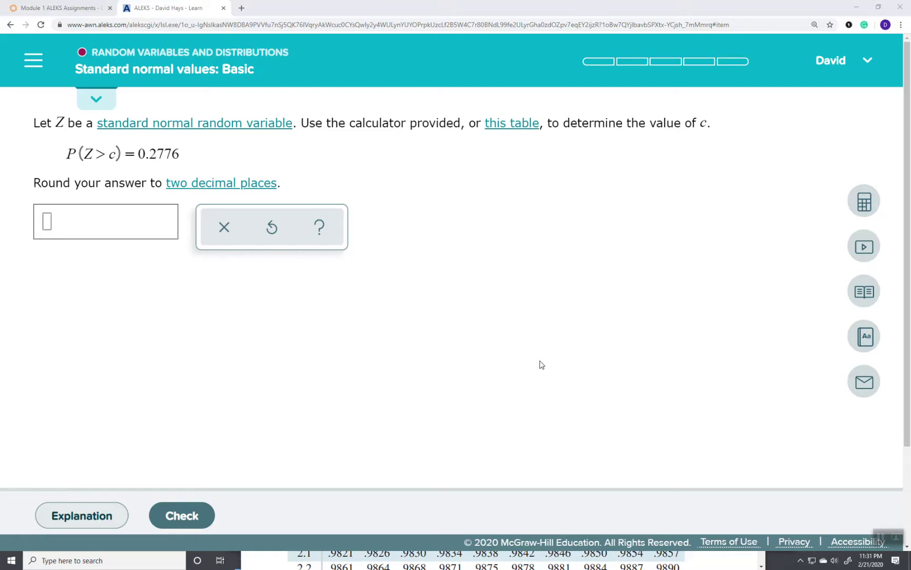
Step: Create a new blank Google Sheets spreadsheet zoomed to 200%
key(alt+Tab)
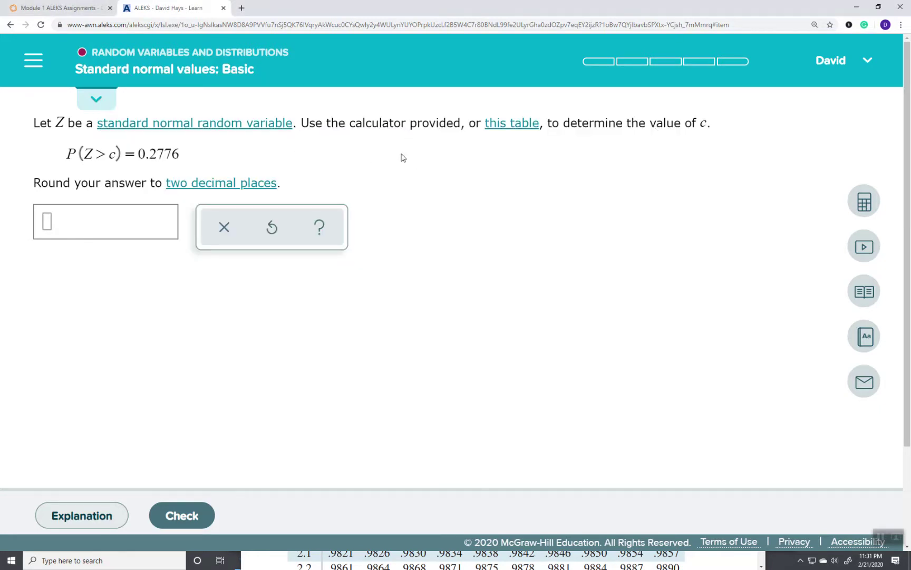
key(alt+Tab)
key(alt+Tab)
click(311, 138)
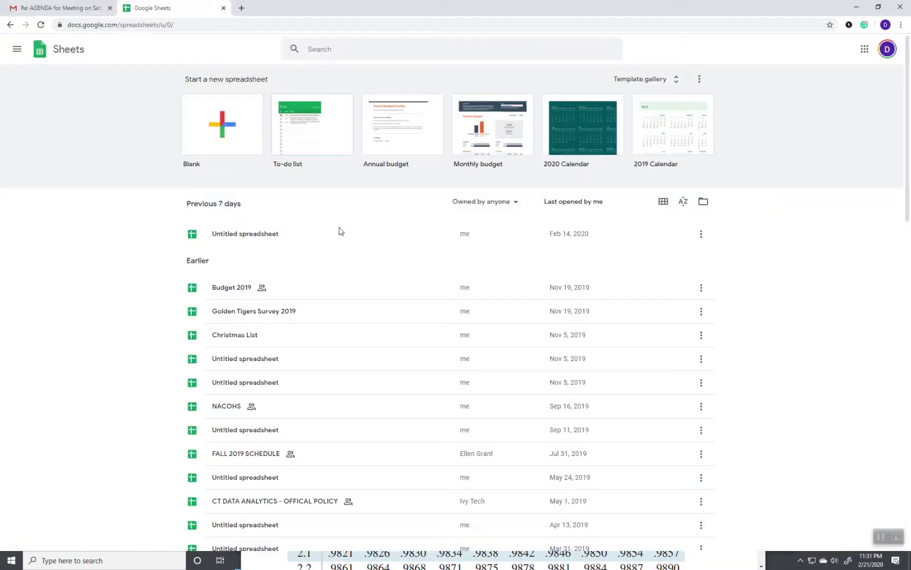
click(230, 129)
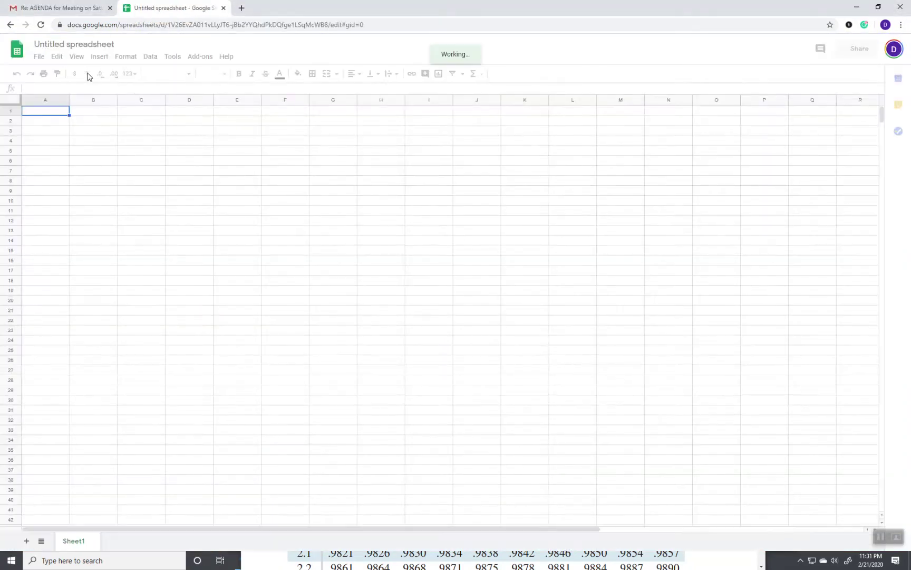
click(84, 75)
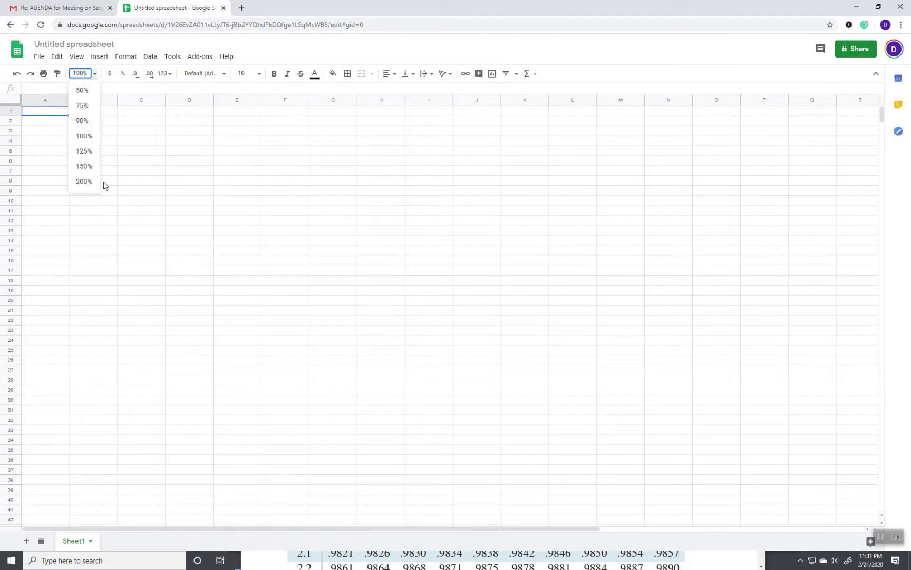
click(84, 182)
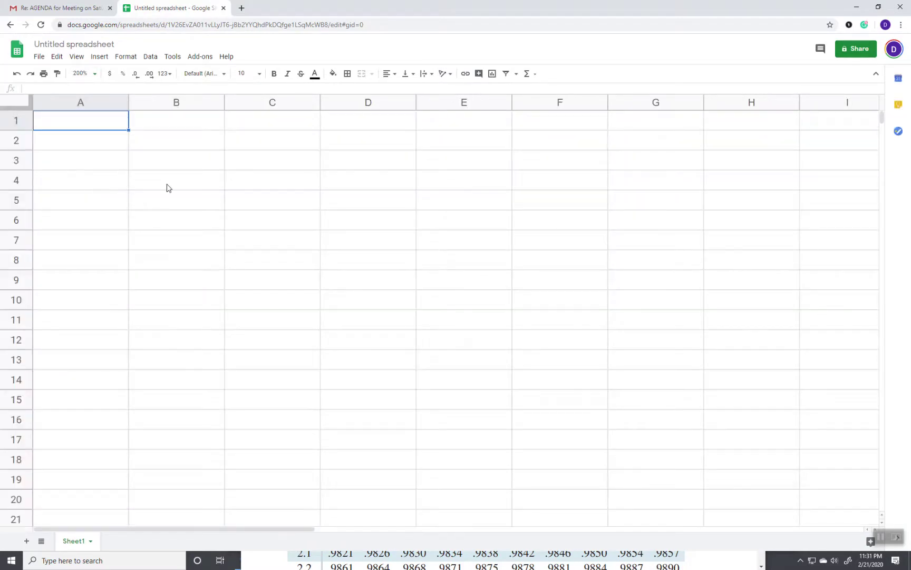
Step: Enter =1-0.2776 in A1, giving 0.7224
text(=1-)
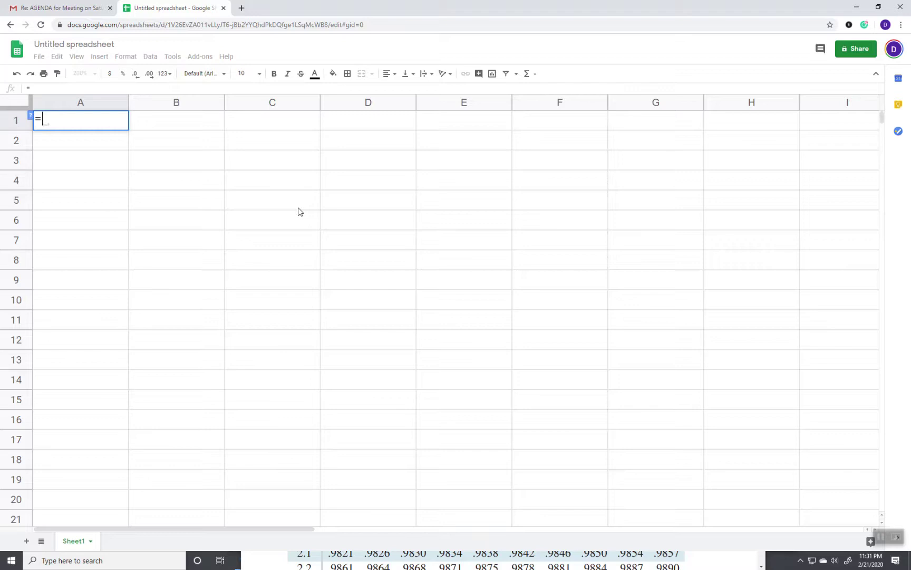
key(alt+Tab)
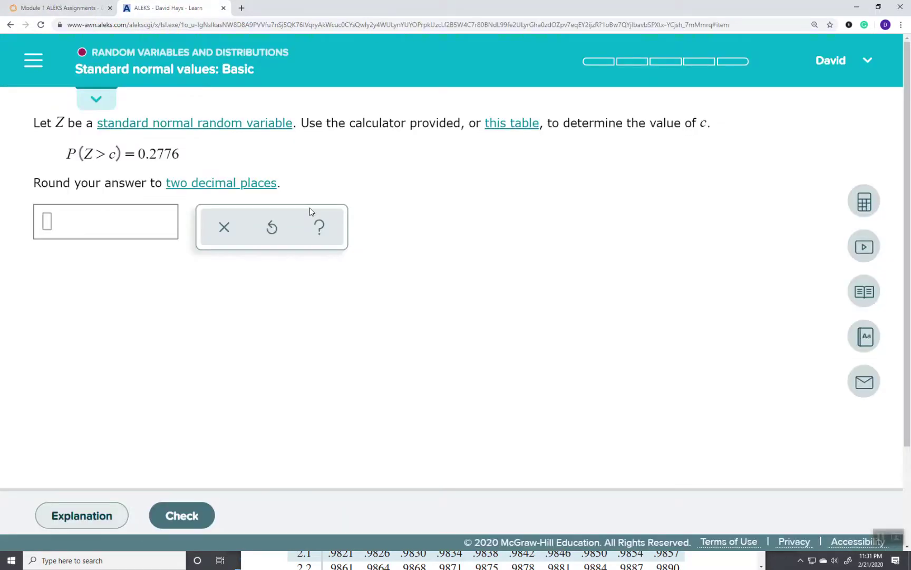
key(alt+Tab)
text(0.2776)
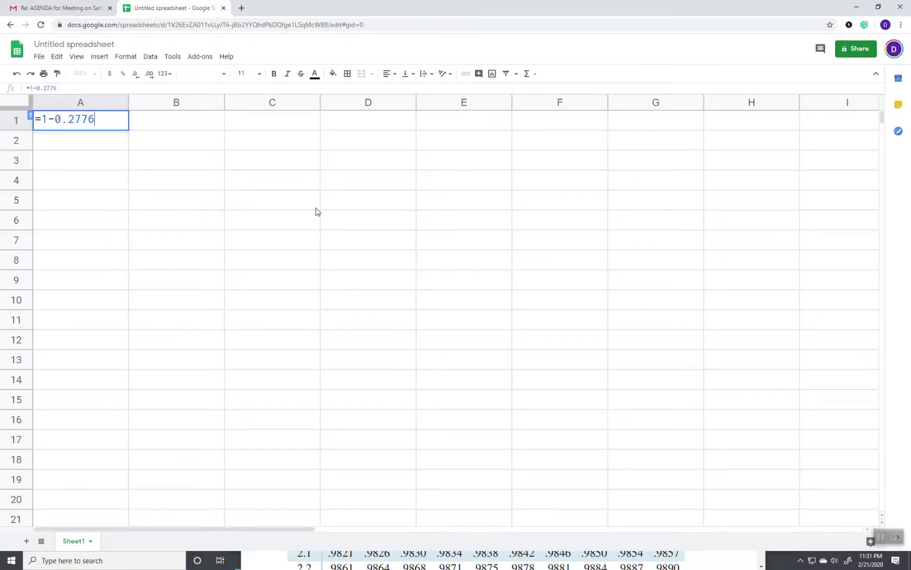
key(Return)
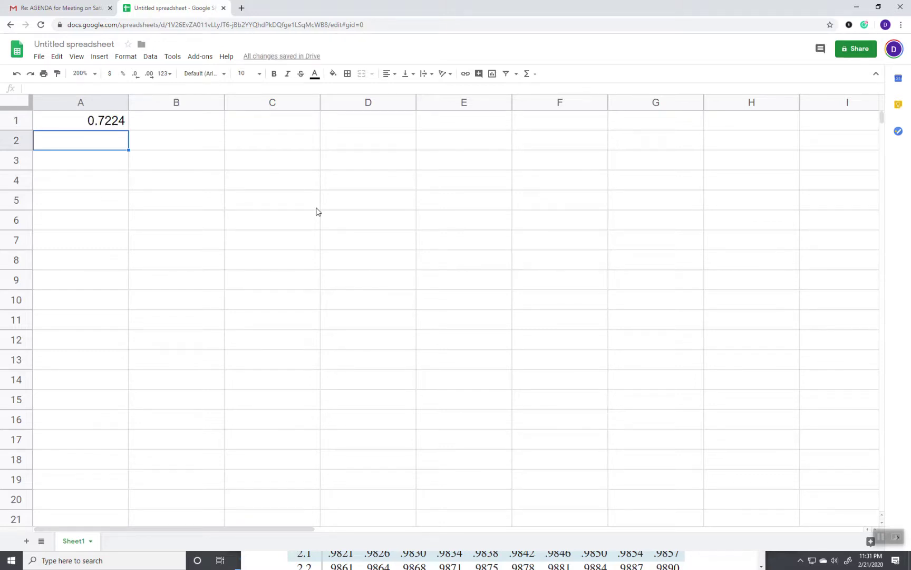
Step: Add the label P(Z < c) in cell A2
key(alt+Tab)
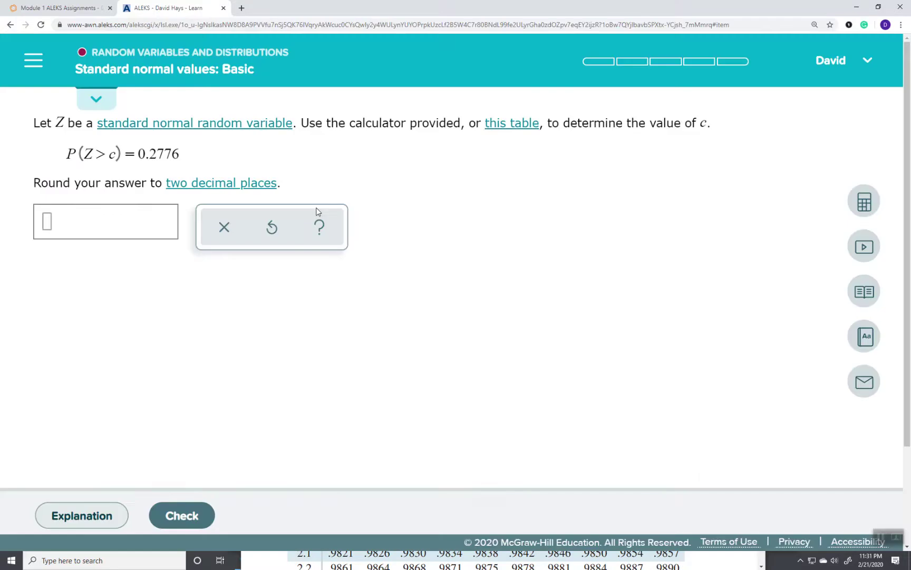
key(alt+Tab)
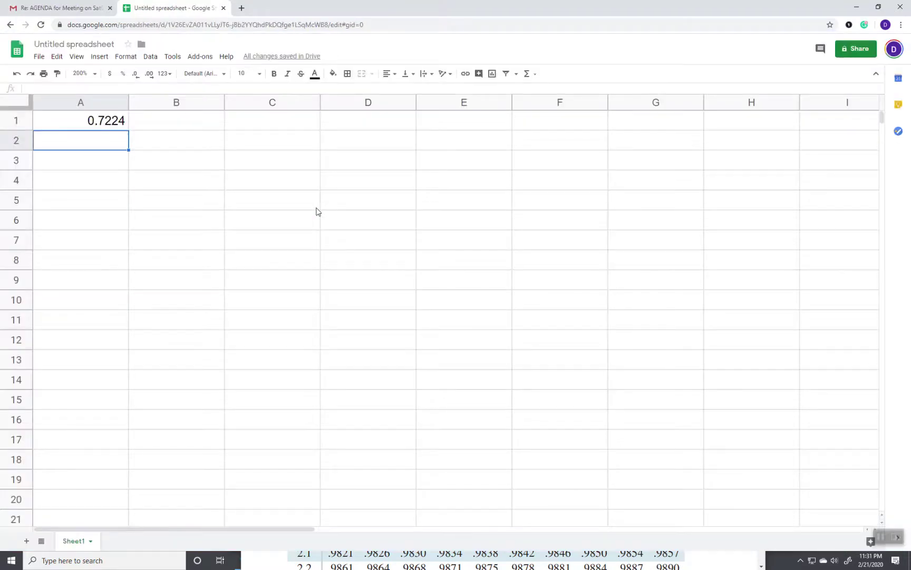
text(P(Z < c))
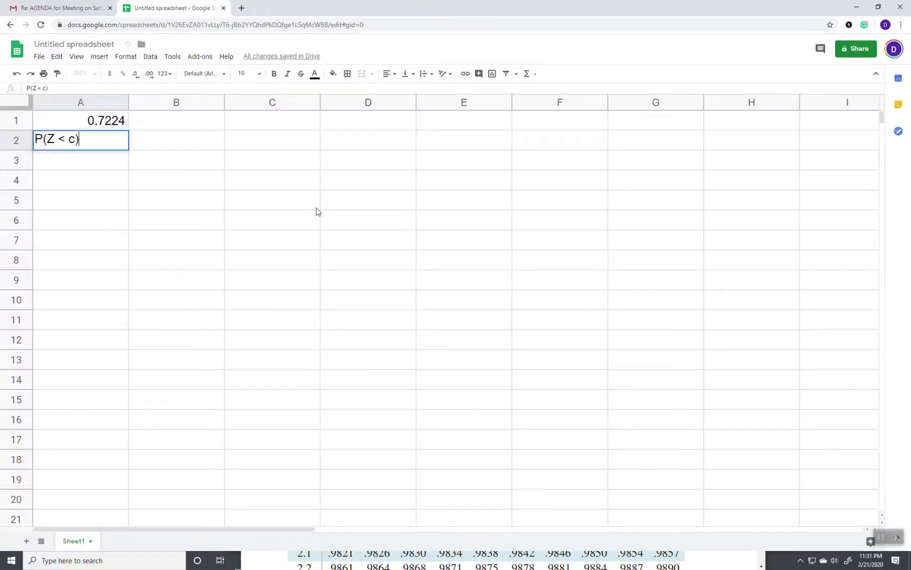
key(Return)
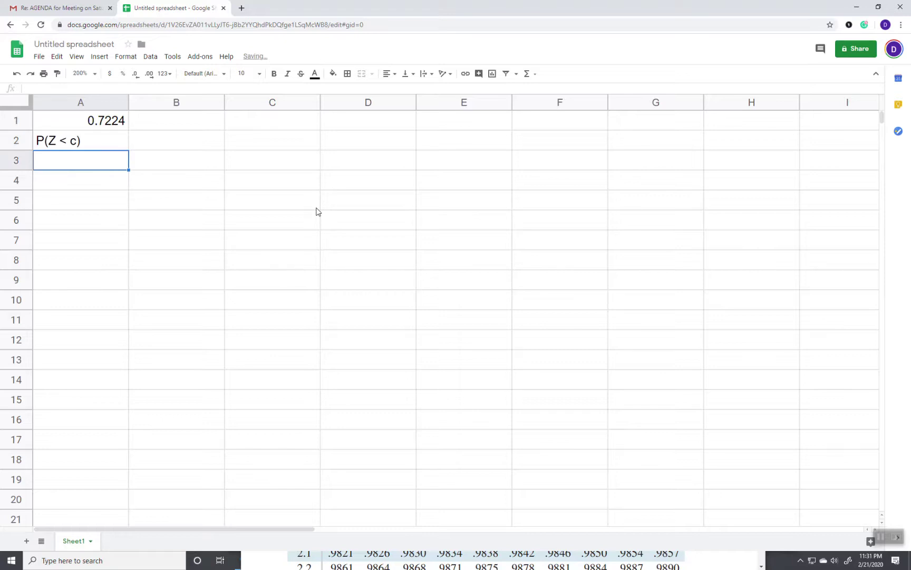
key(alt+Tab)
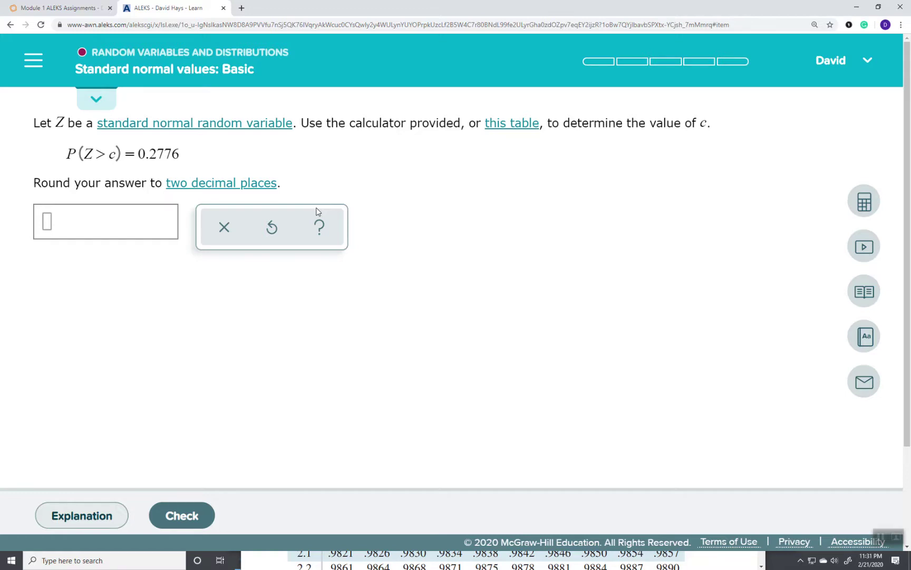
key(alt+Tab)
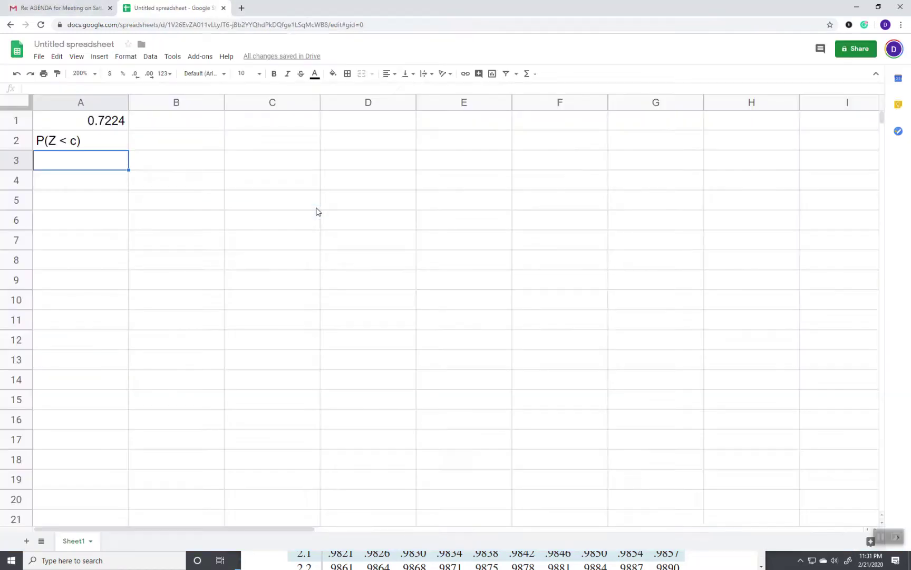
Step: Enter =NORM.S.INV(0.7224) in A3, returning c ≈ 0.5899860536
text(=)
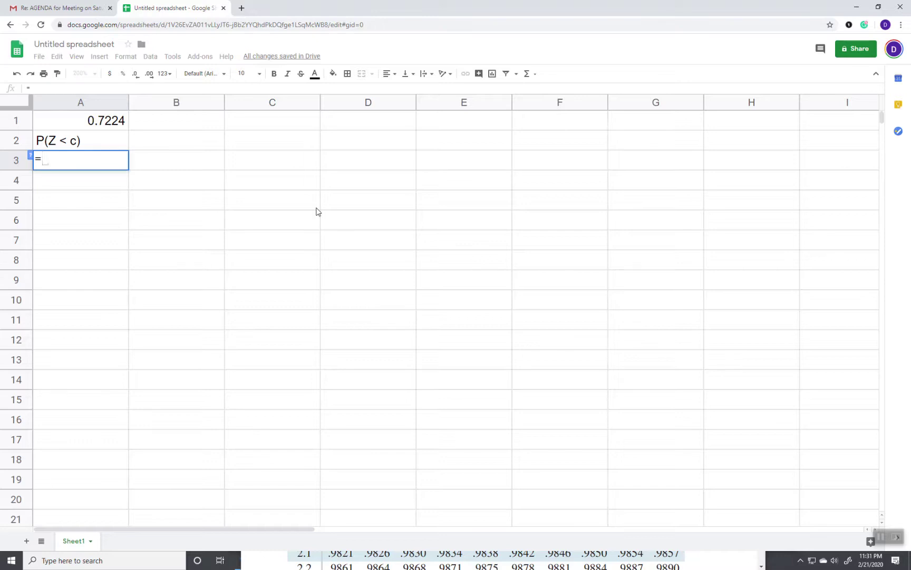
text(no)
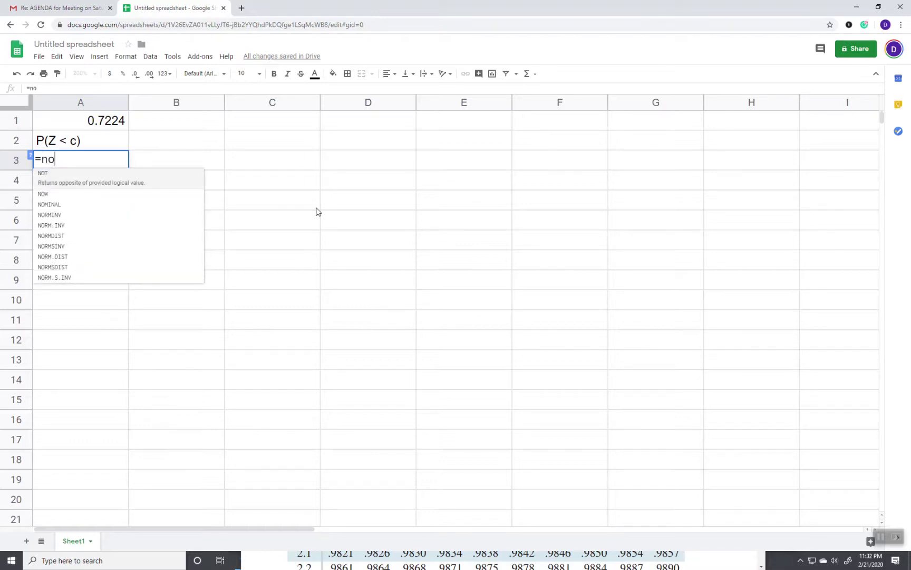
text(rm.i)
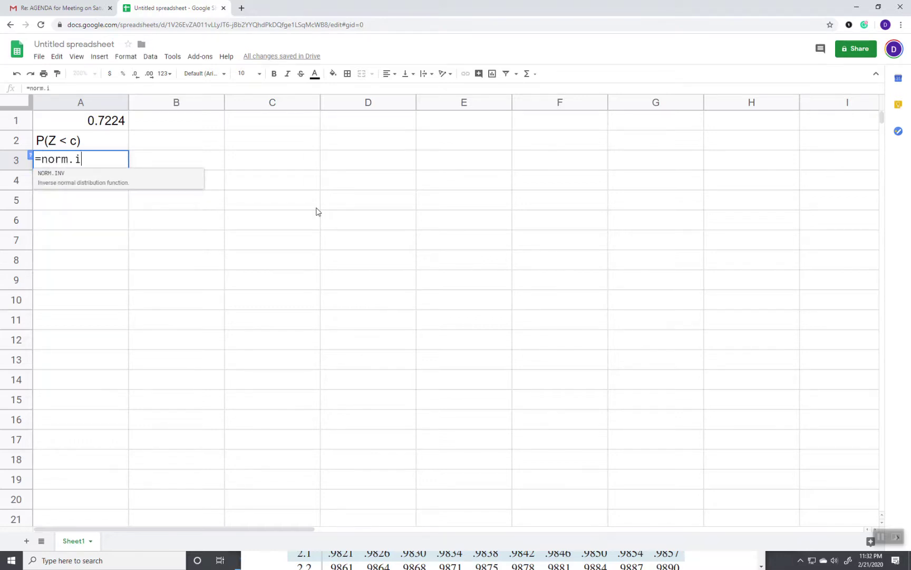
key(BackSpace)
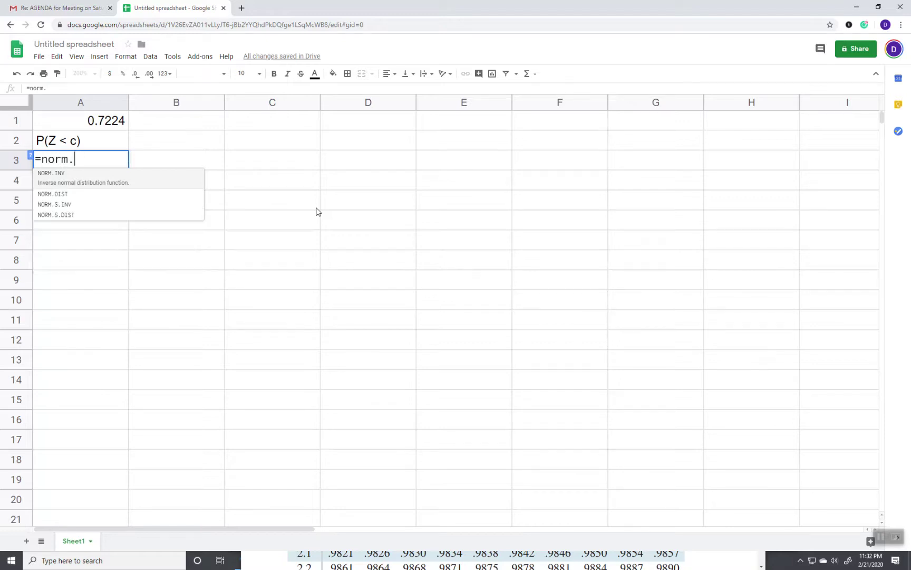
text(s)
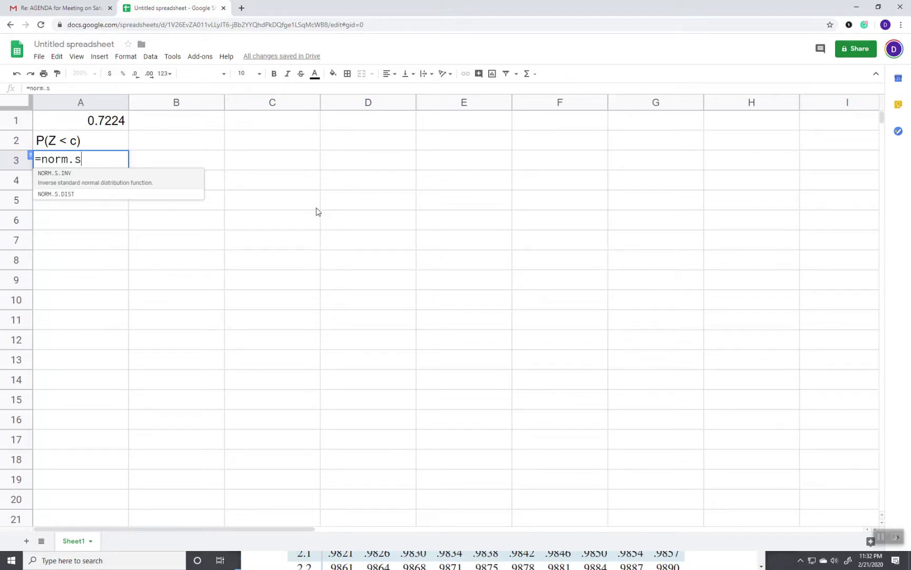
text(.inv()
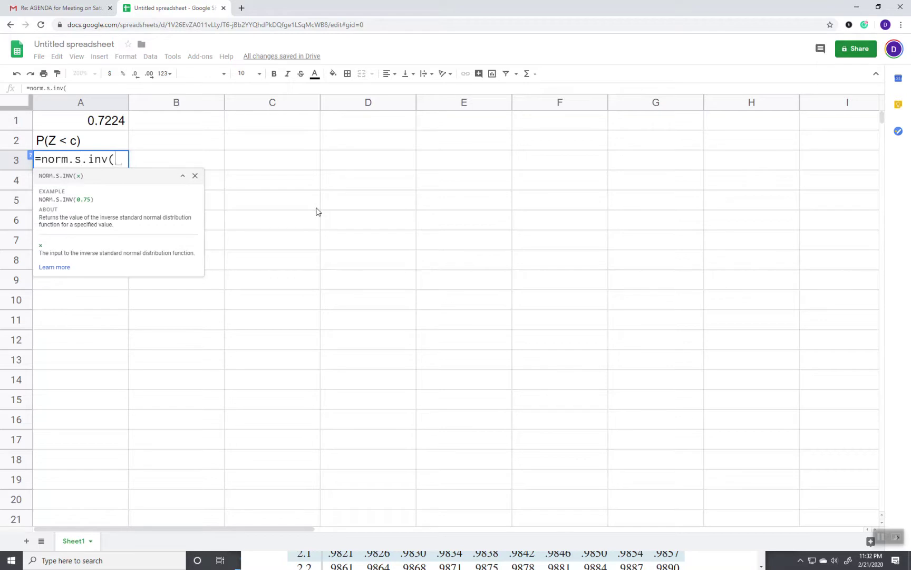
text(0.7)
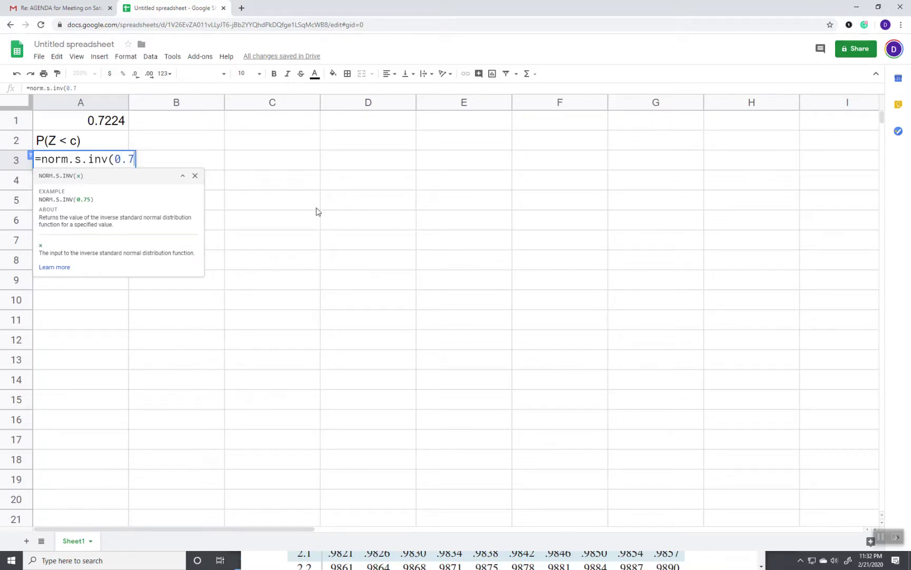
text(224))
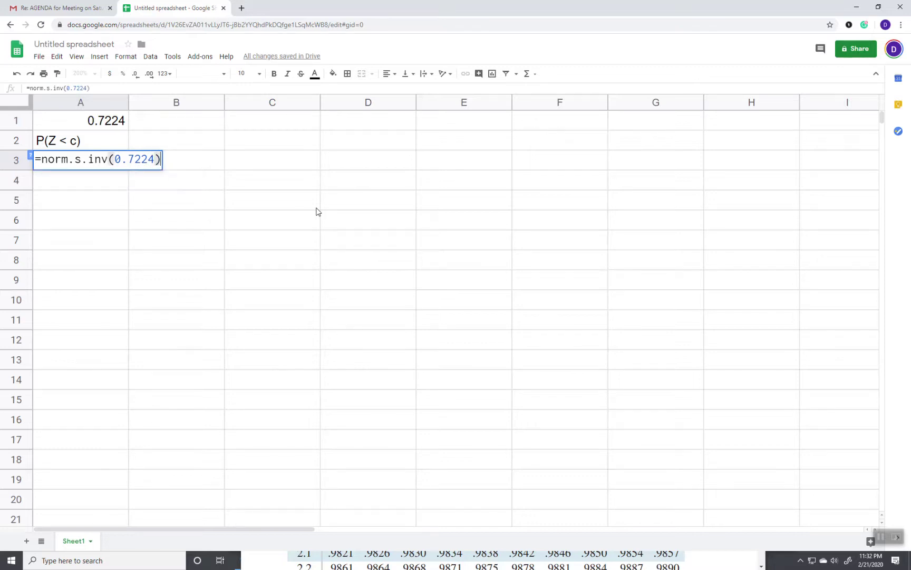
key(Return)
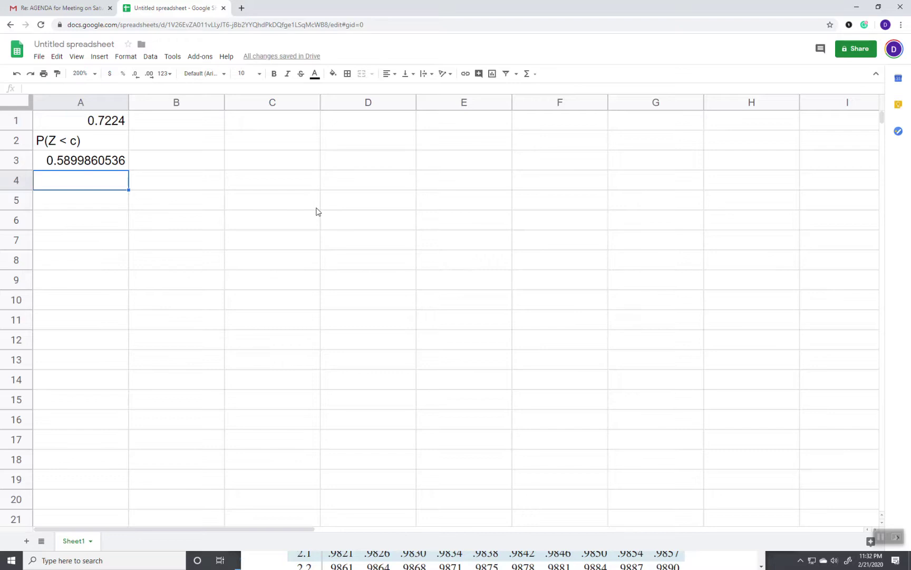
key(alt+Tab)
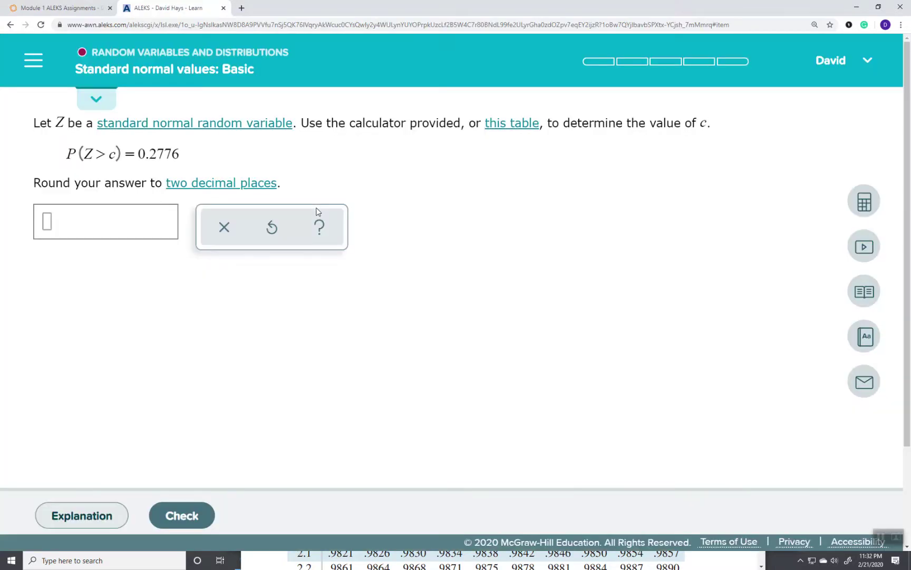
Step: Submit 0.59 as c for P(Z > c) = 0.2776 and advance to the 0.9109 problem
key(alt+Tab)
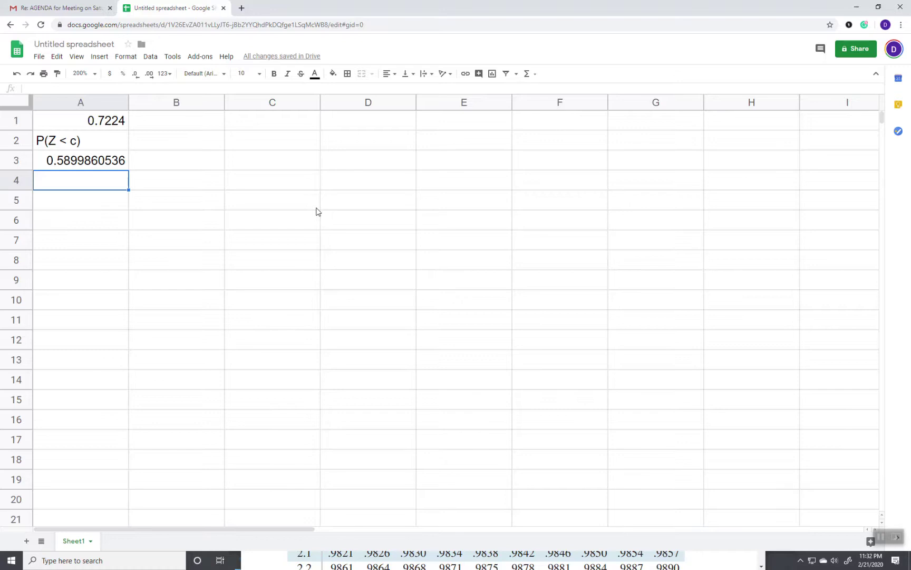
key(alt+Tab)
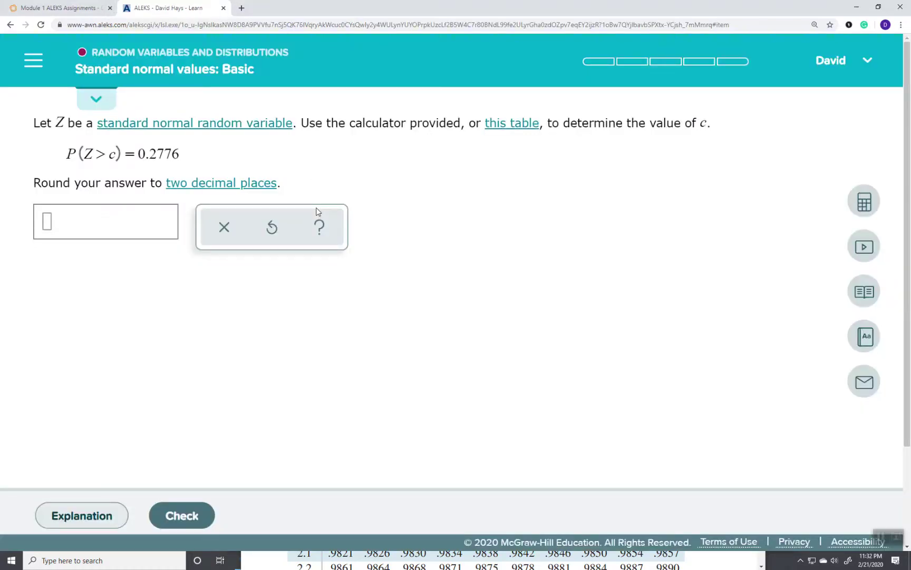
click(49, 226)
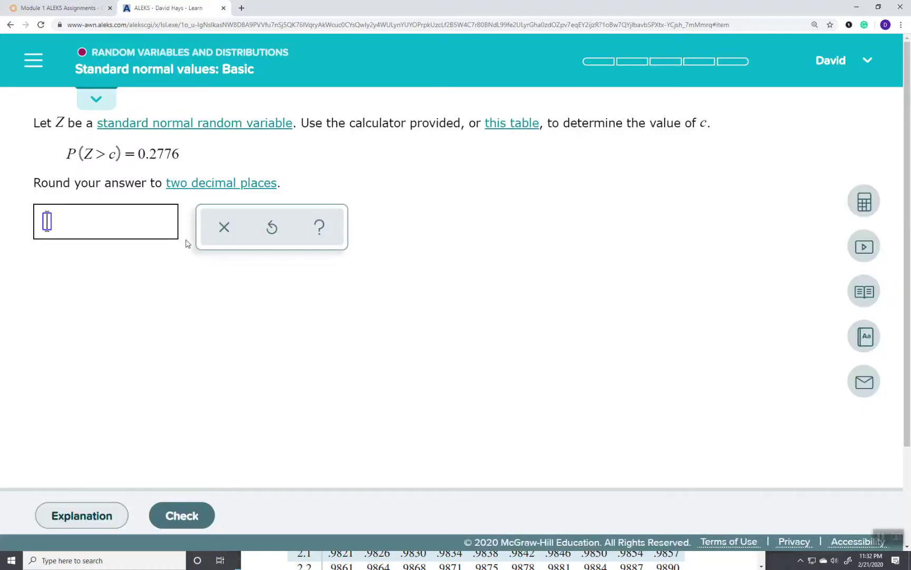
text(0.59)
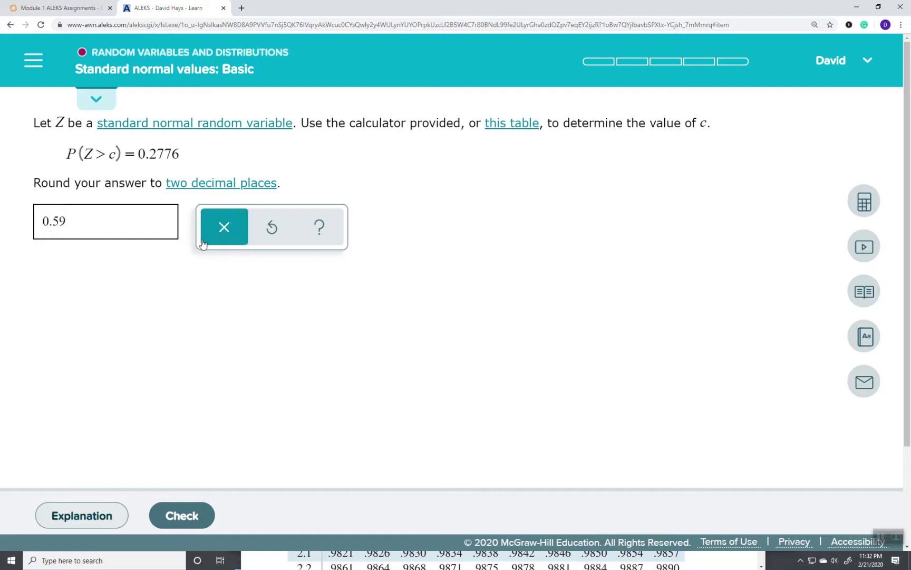
click(193, 515)
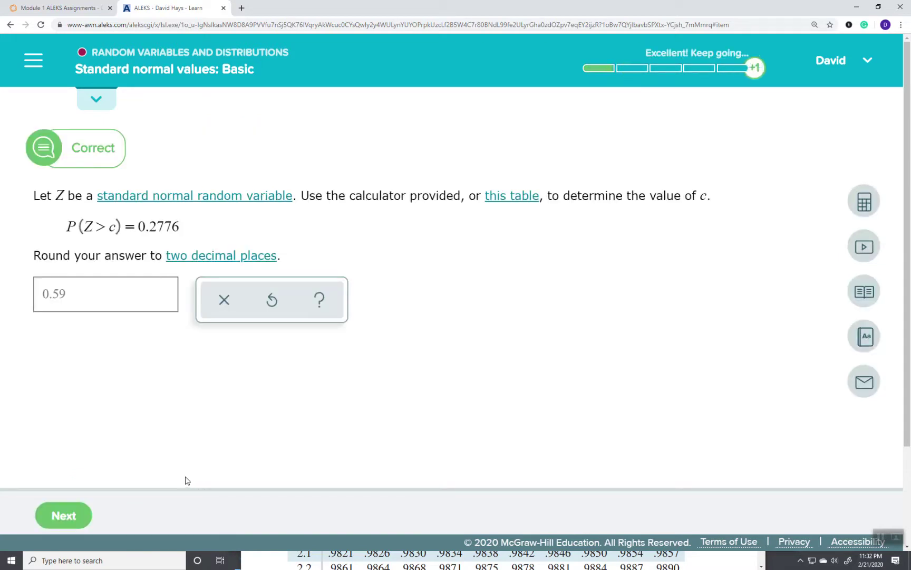
click(70, 514)
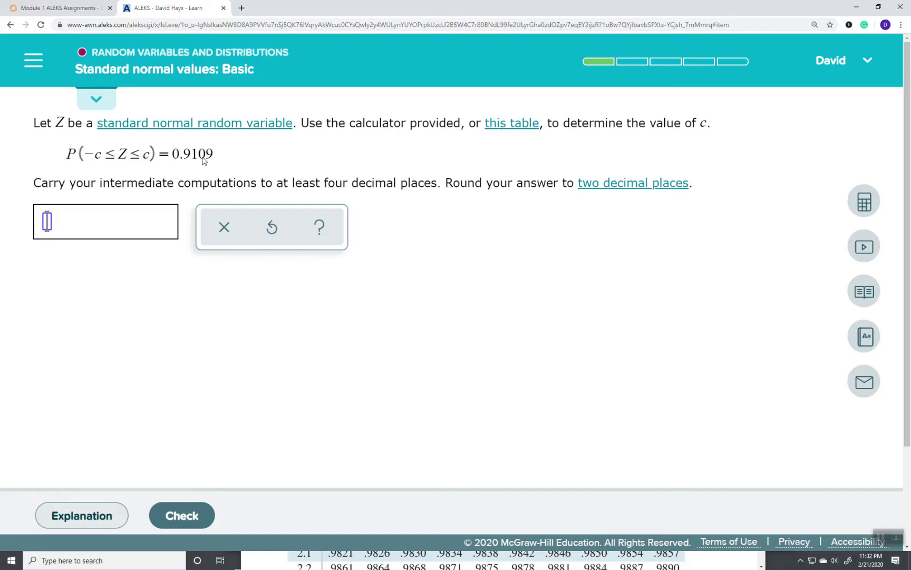
Step: Type headings left side, middle and right side across C4:E4
key(alt+Tab)
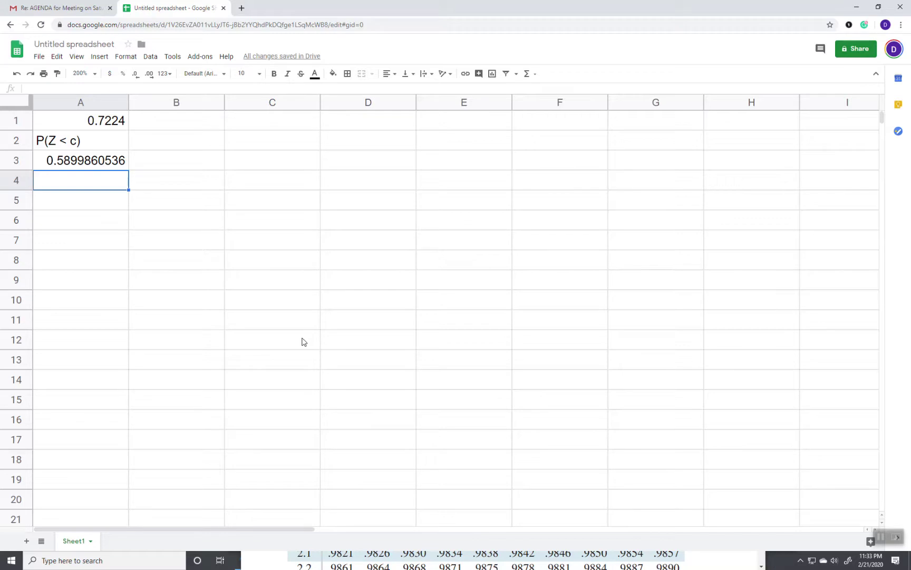
key(Right)
key(Right)
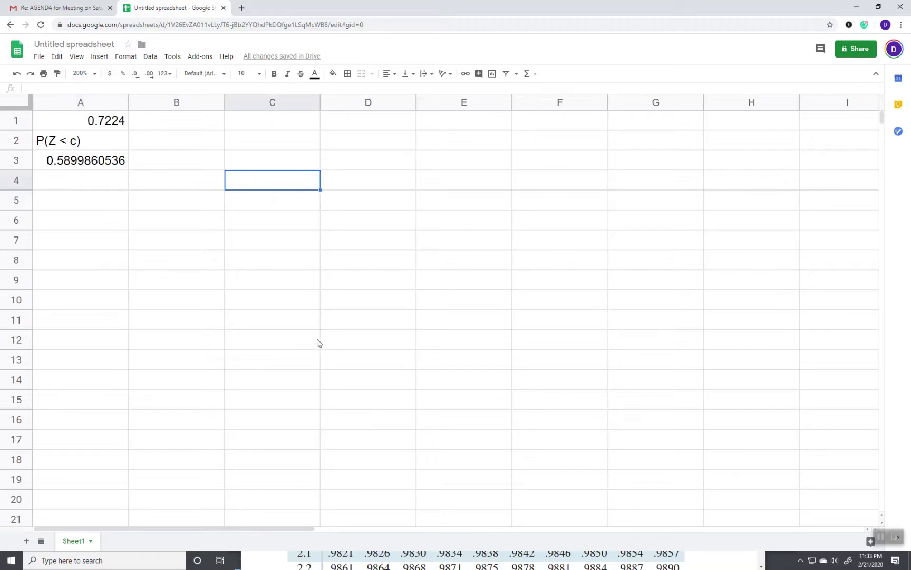
text(left side)
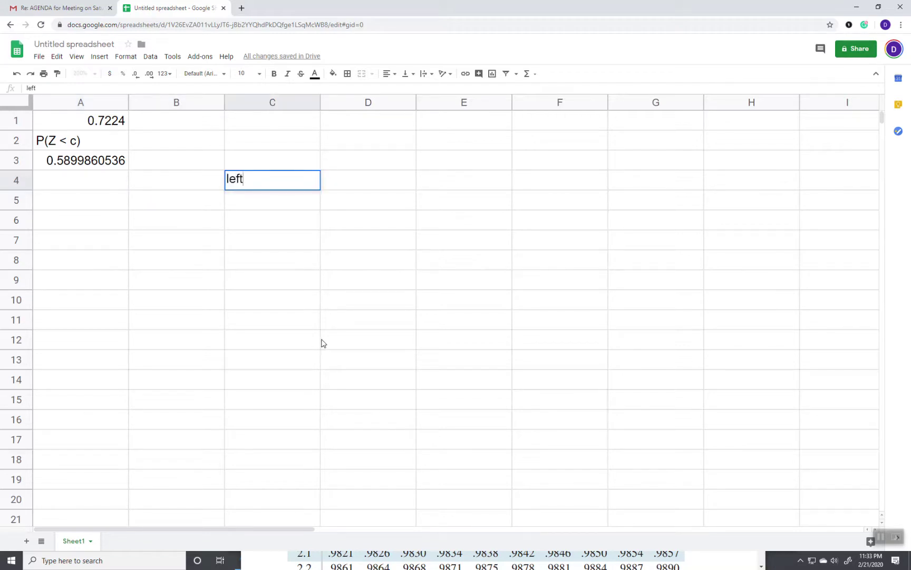
key(Right)
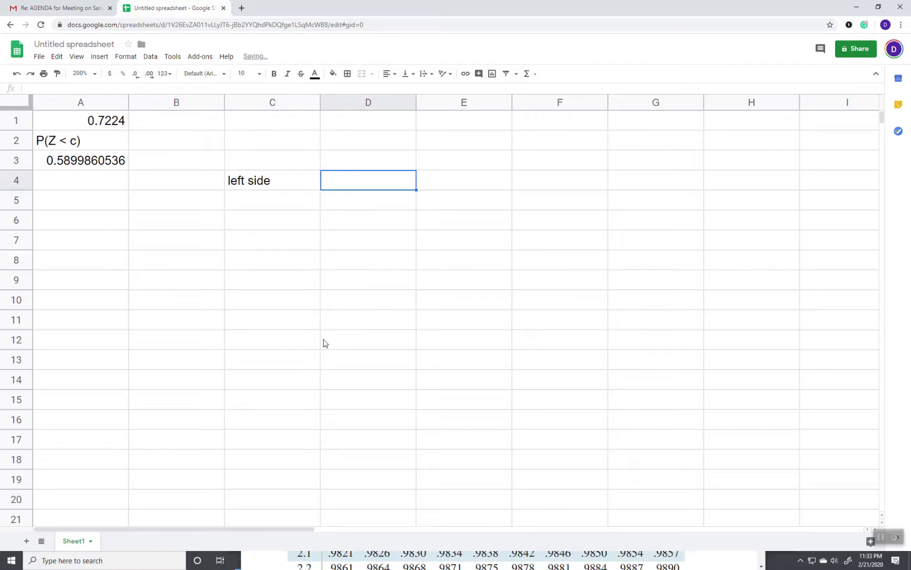
text(middle)
key(Right)
text(righ)
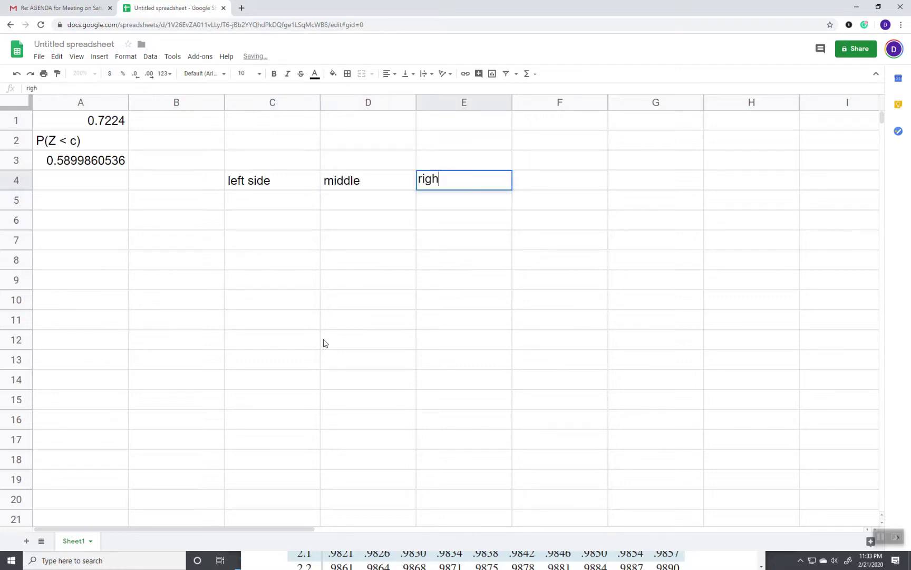
text(t side)
key(Return)
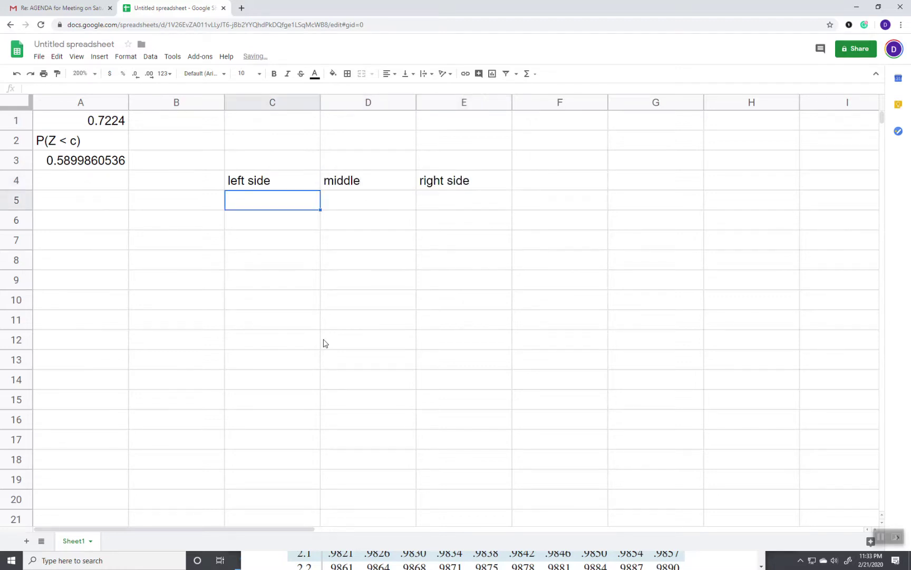
Step: Enter the probability 0.9109 under middle in cell D5
key(Right)
key(alt+Tab)
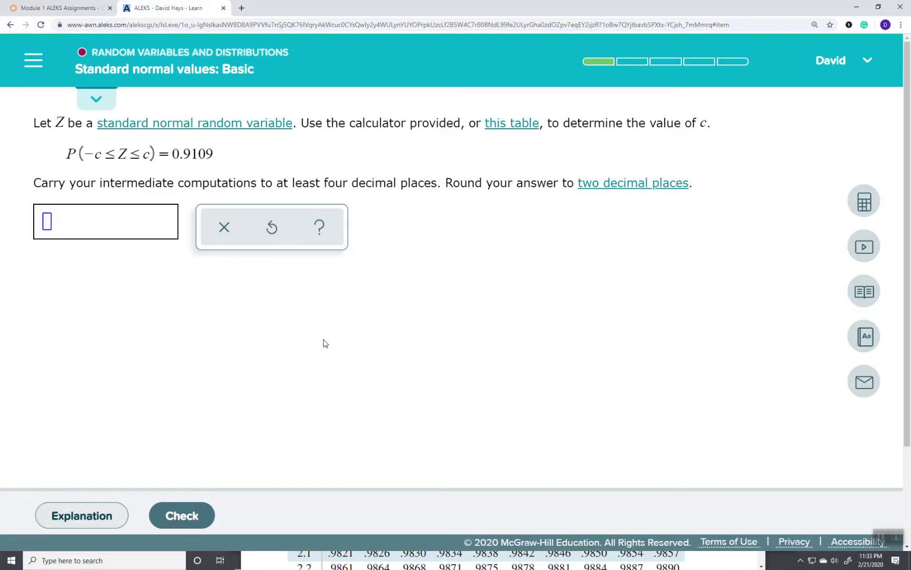
key(alt+Tab)
text(0.91)
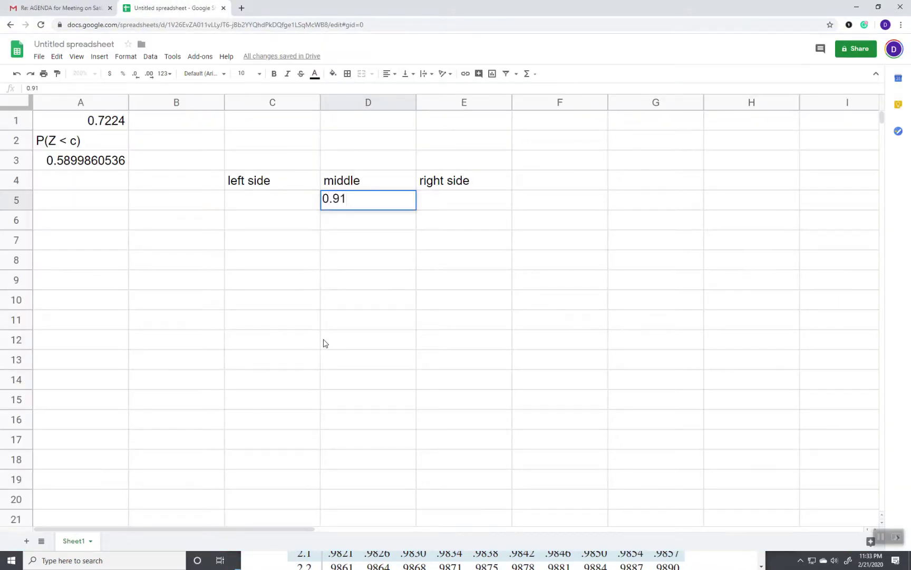
key(alt+Tab)
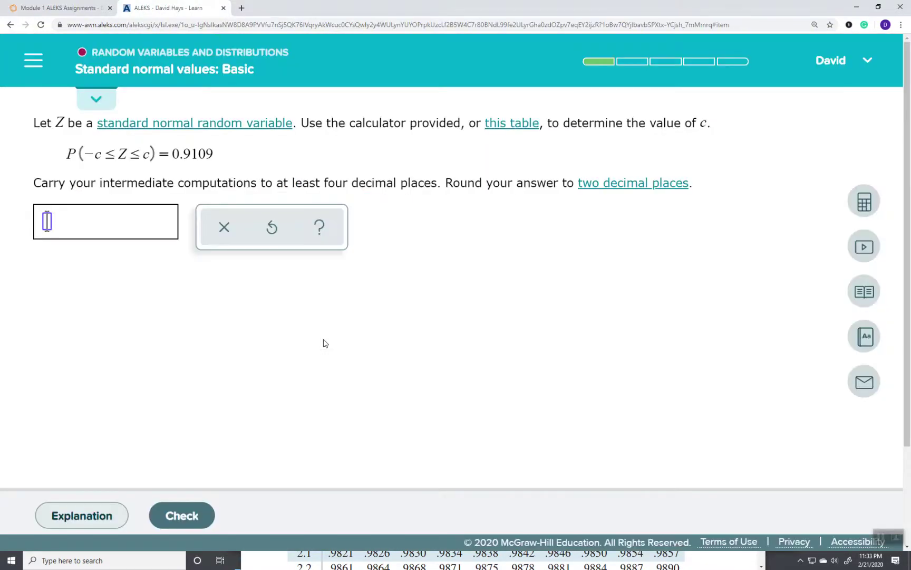
key(alt+Tab)
text(09)
key(Return)
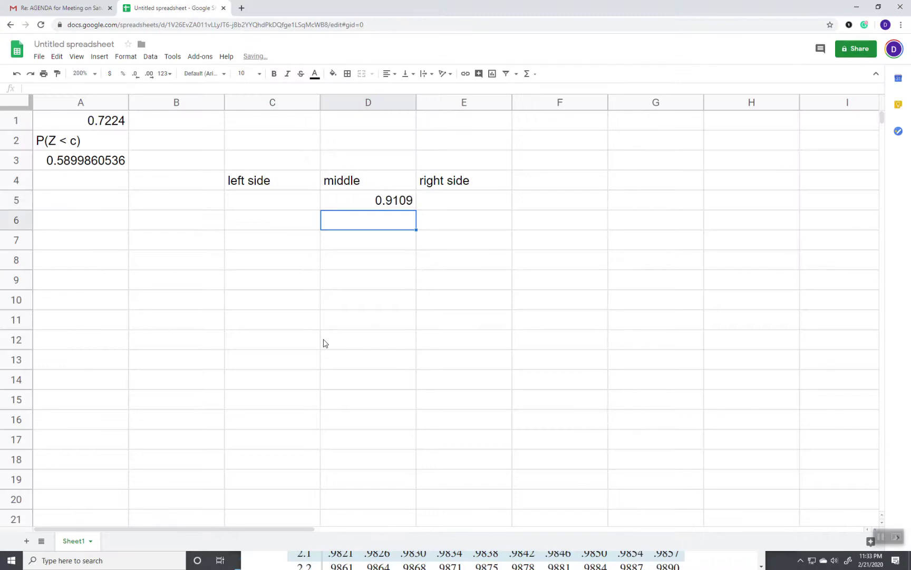
key(Up)
key(Left)
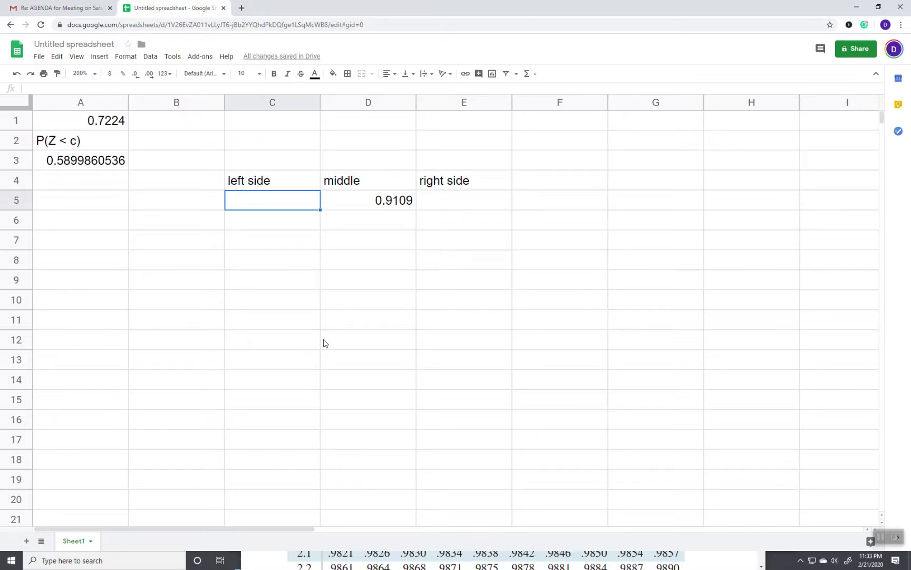
Step: Compute =1-0.9109 (0.0891) in G5 with the note amt goes in tails in H5
key(Right)
key(Right)
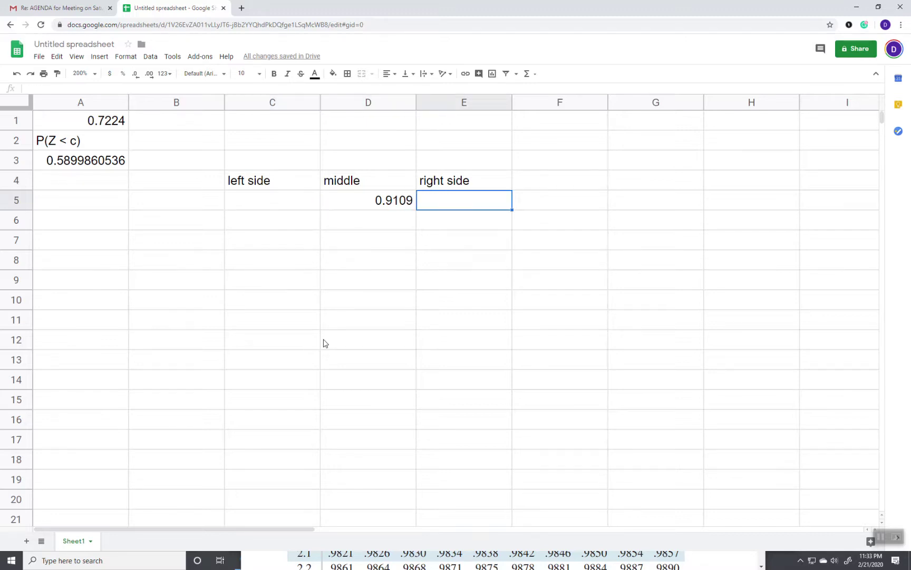
key(Right)
key(Right)
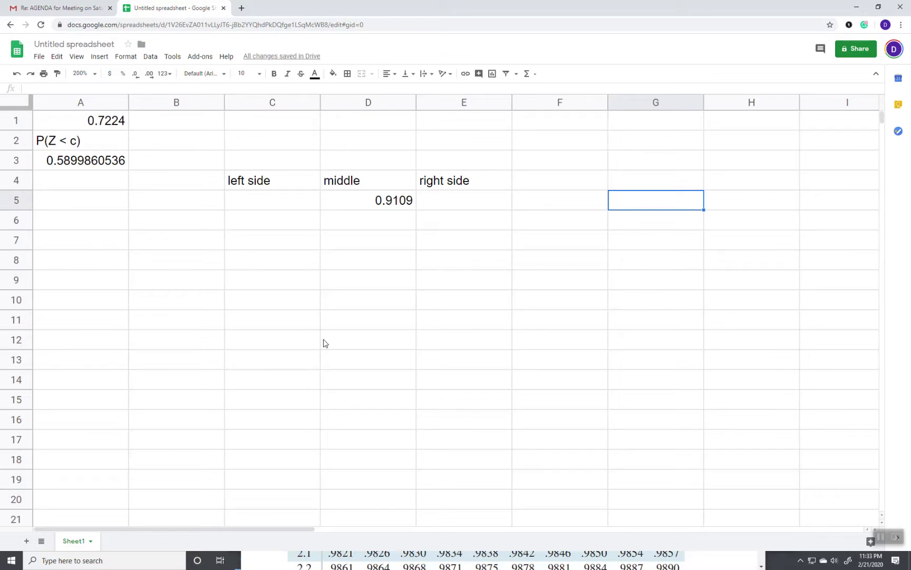
text(=1)
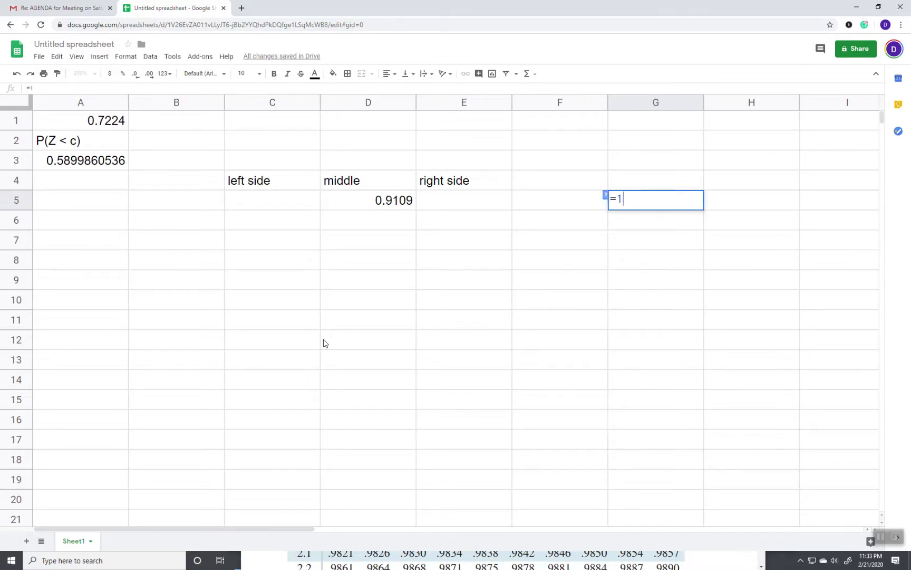
text(-0.9109)
key(Return)
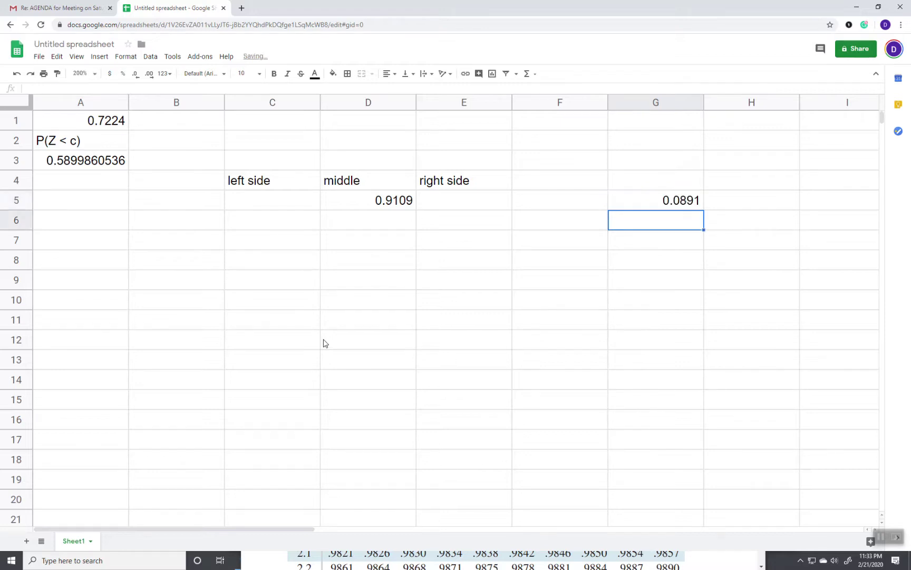
key(Up)
key(Right)
text(amt )
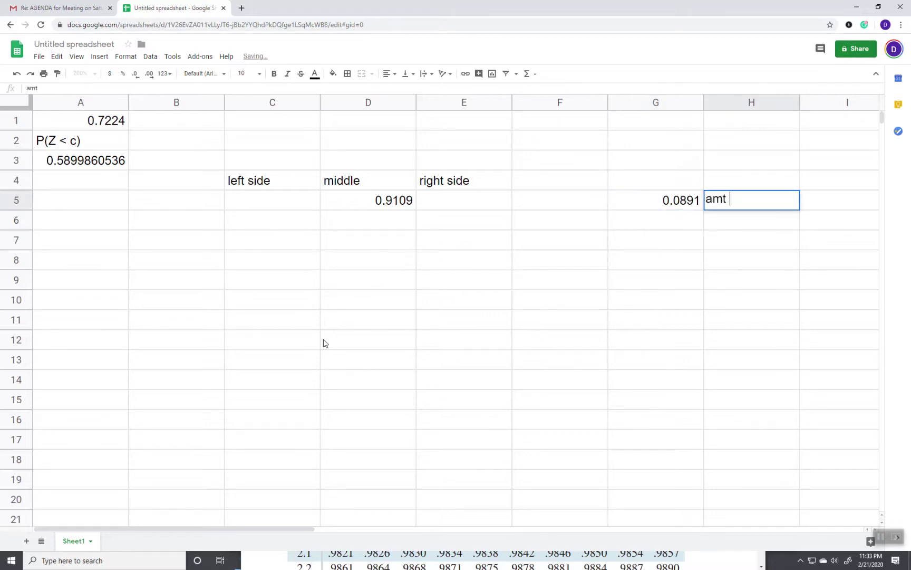
text(goes in tails)
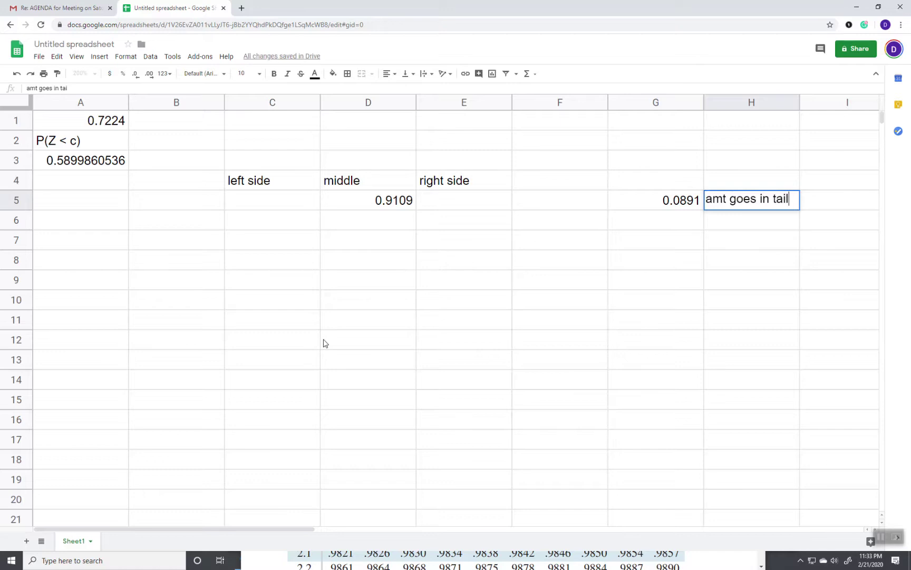
key(Return)
Step: Enter =0.0891/2 in G6, giving 0.04455, labelled amt in one tail
key(Left)
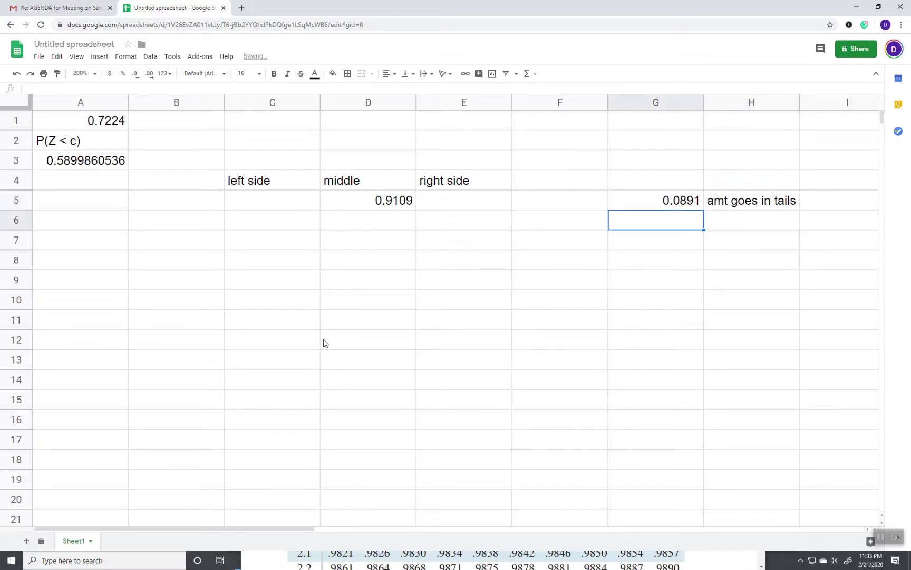
text(=)
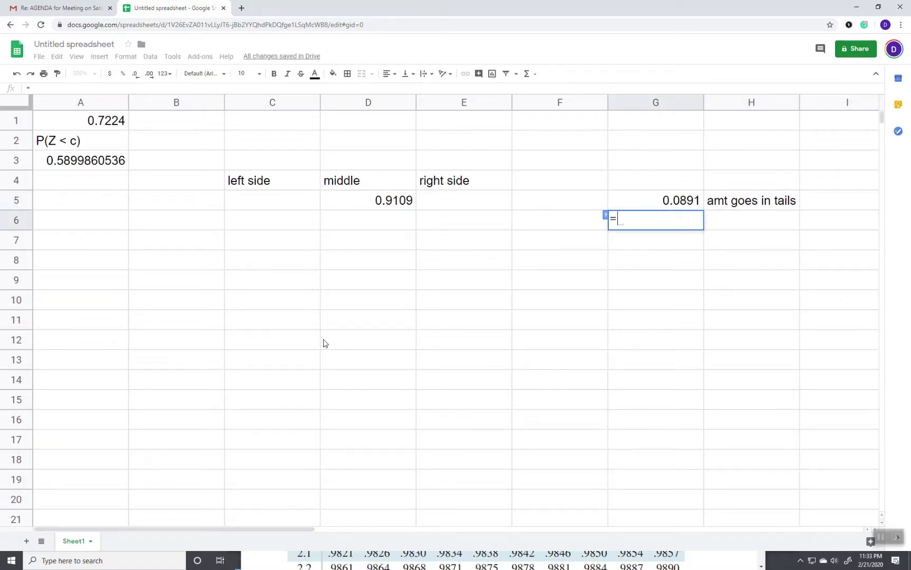
text(0.0)
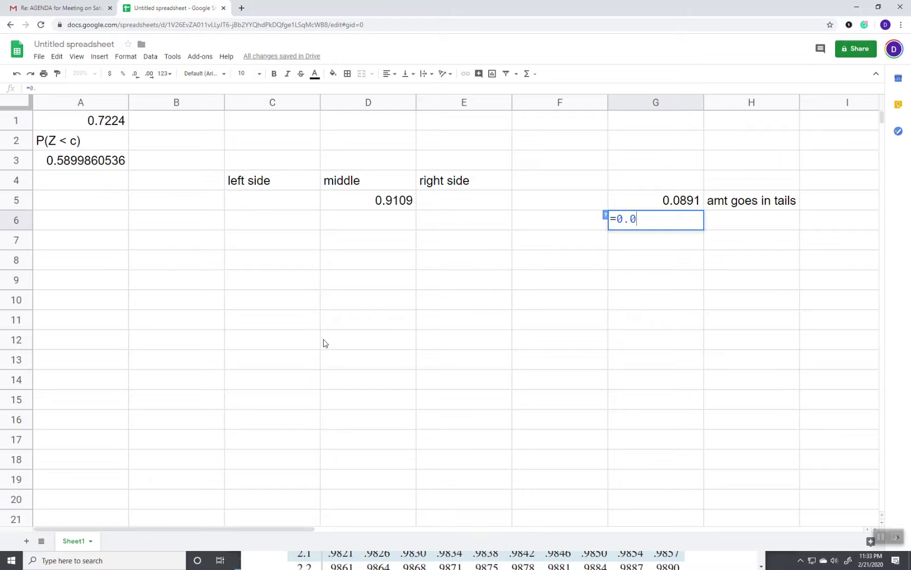
text(891/)
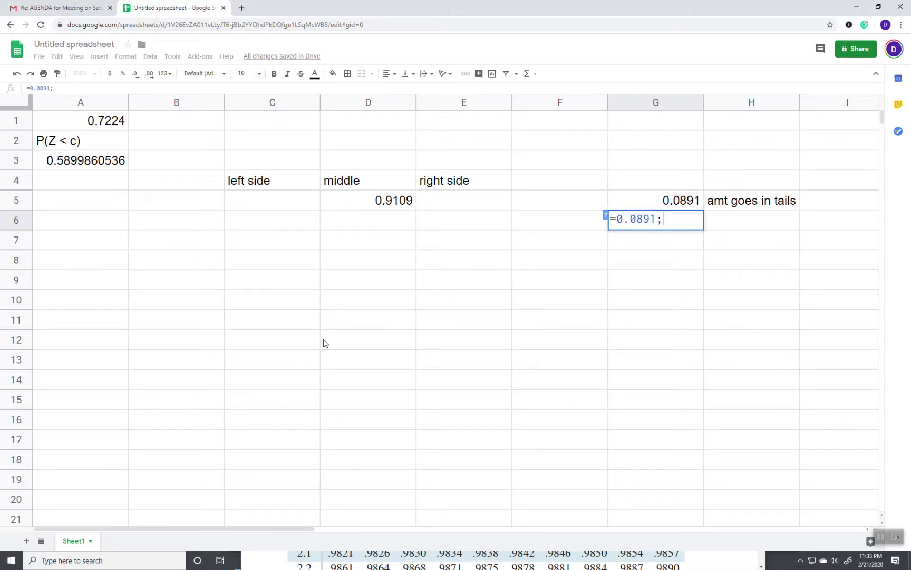
text(2)
key(Tab)
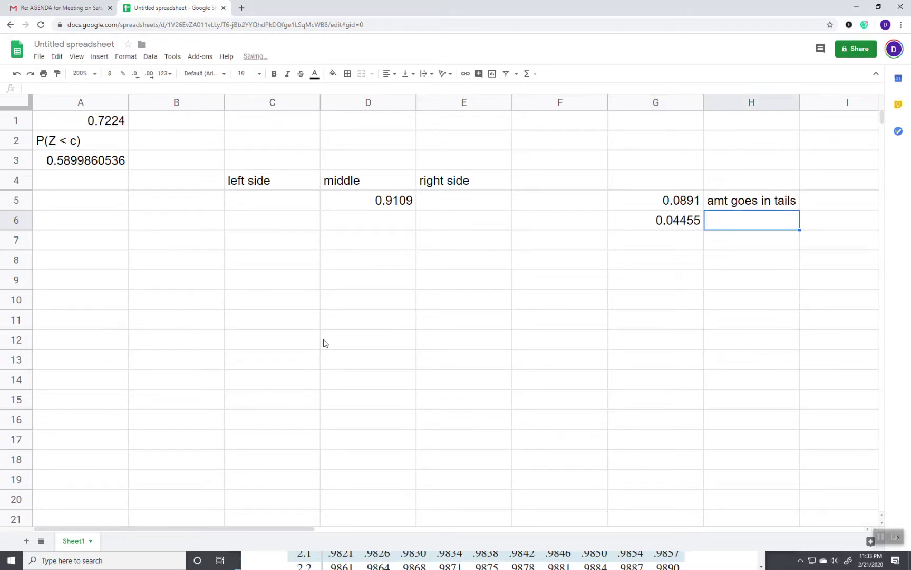
text(amt i)
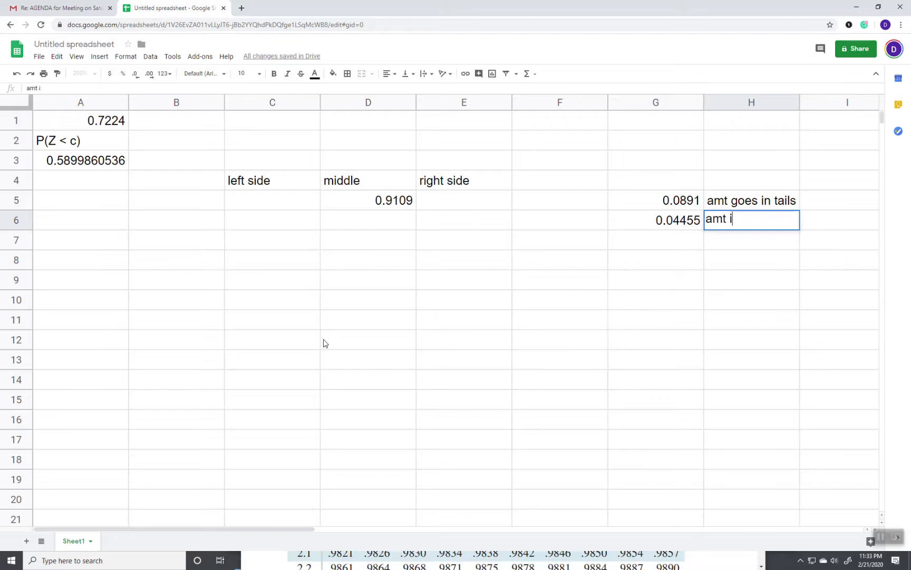
text(n one tail)
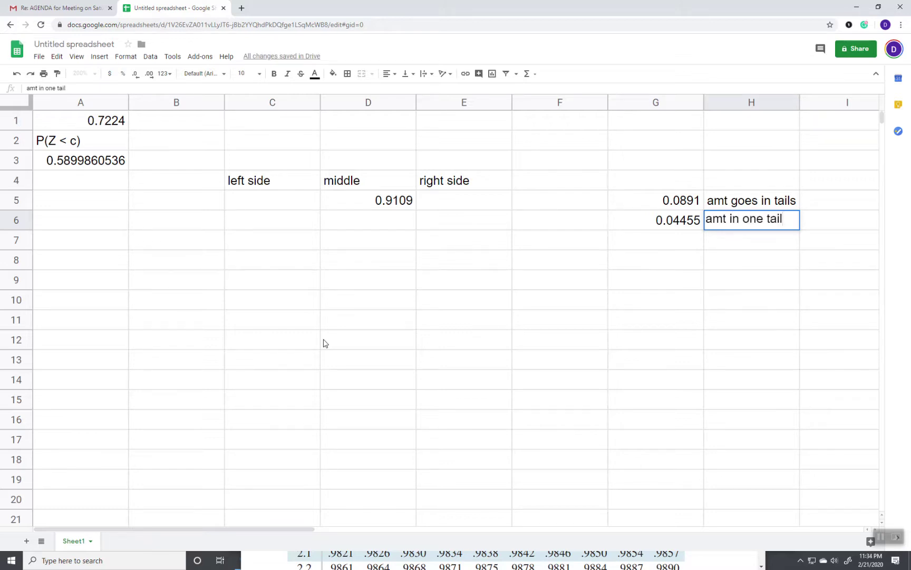
key(Left)
key(Left)
key(Left)
key(Left)
key(Left)
key(Up)
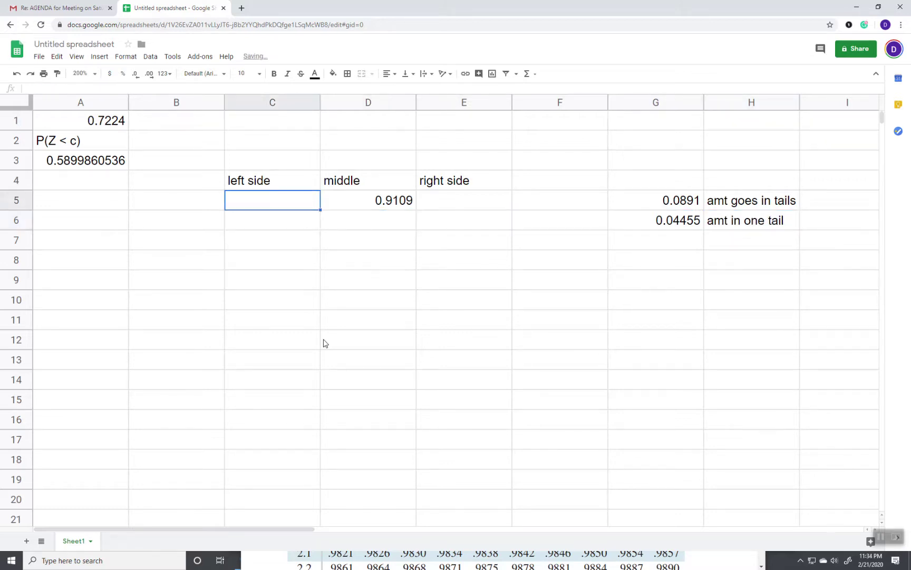
Step: Enter 0.04455 under left side in C5 and right side in E5
text(0.04455)
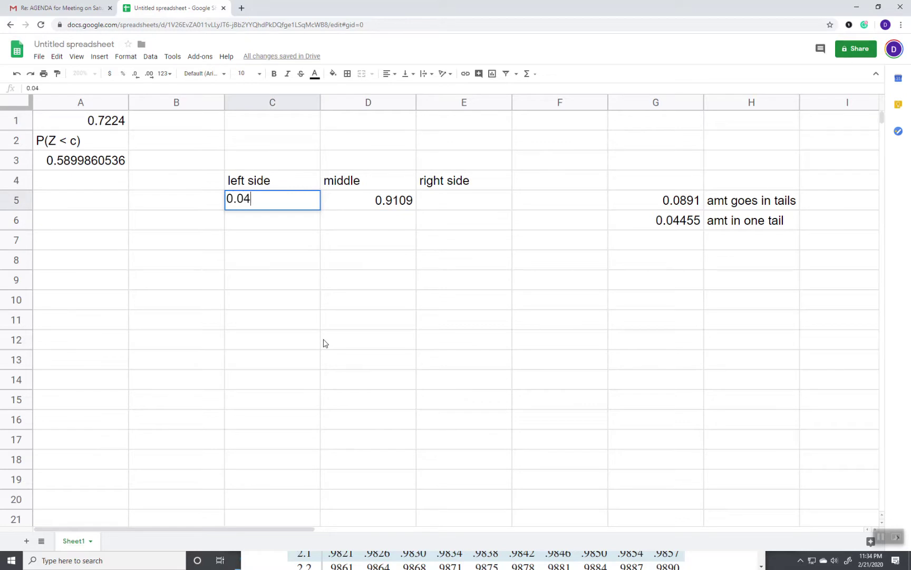
key(Tab)
key(Tab)
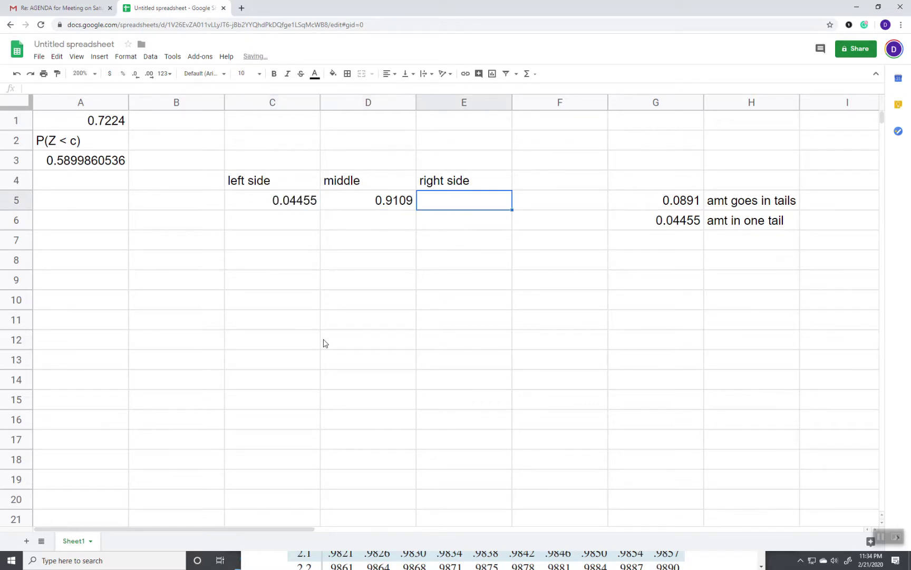
text(0.0)
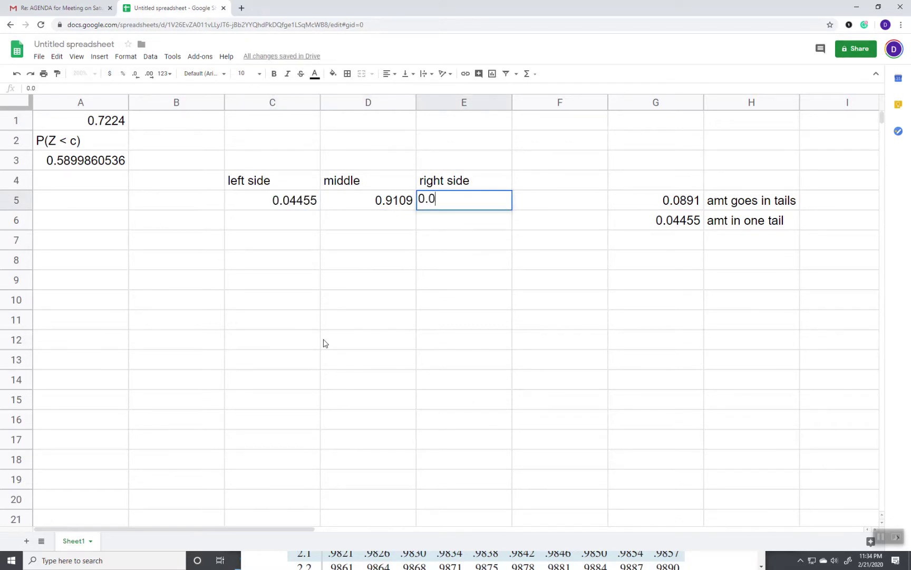
text(4455)
key(Return)
key(Left)
key(Left)
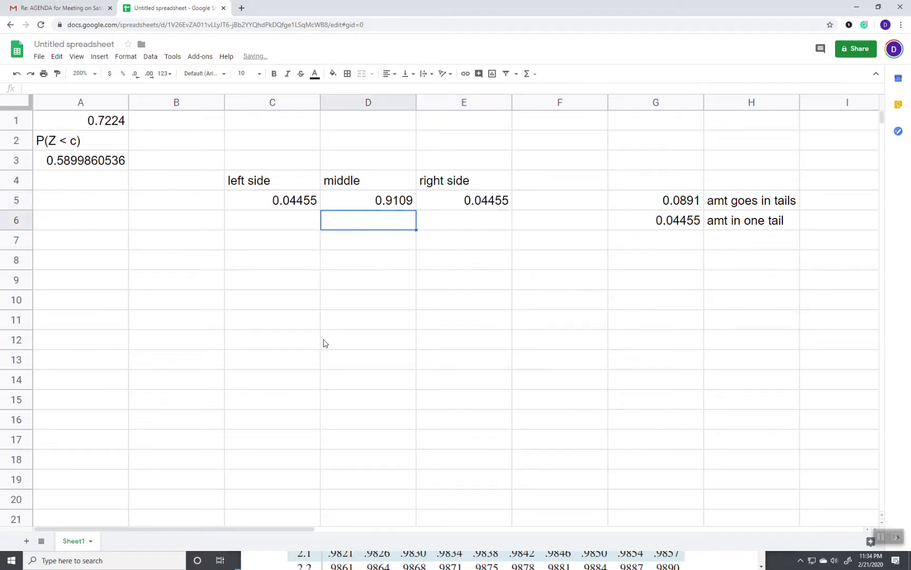
key(Down)
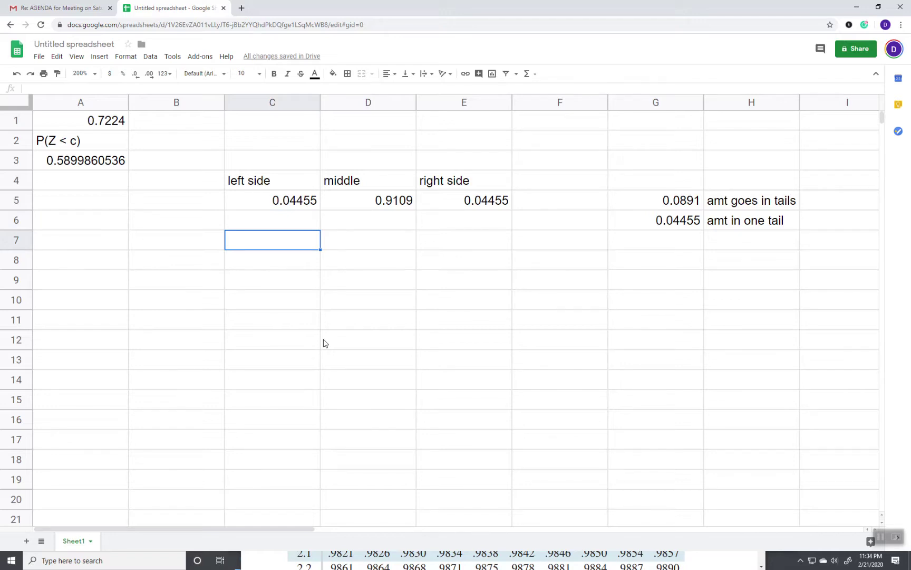
key(Up)
key(Up)
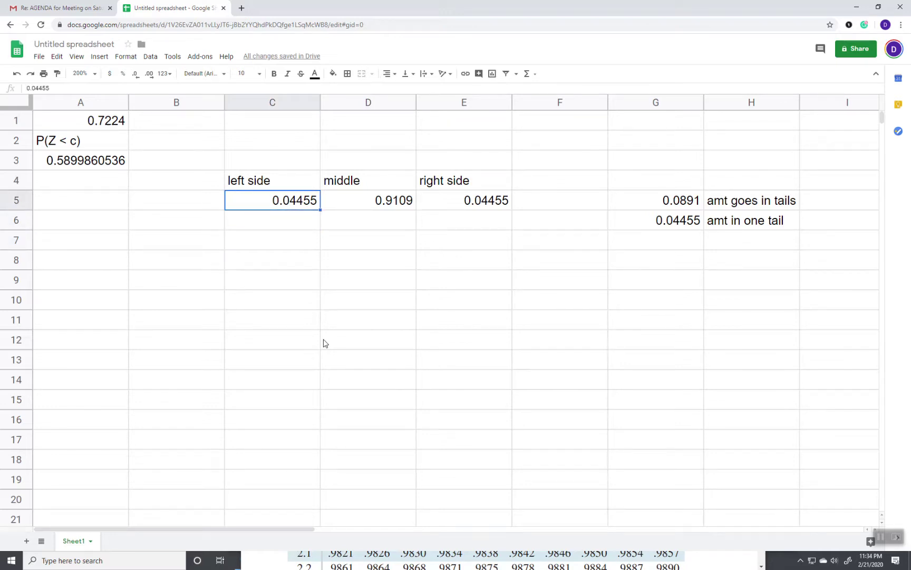
Step: Recheck the ALEKS problem and type =NORM.S.INV(0.04455) into cell C7
key(alt+Tab)
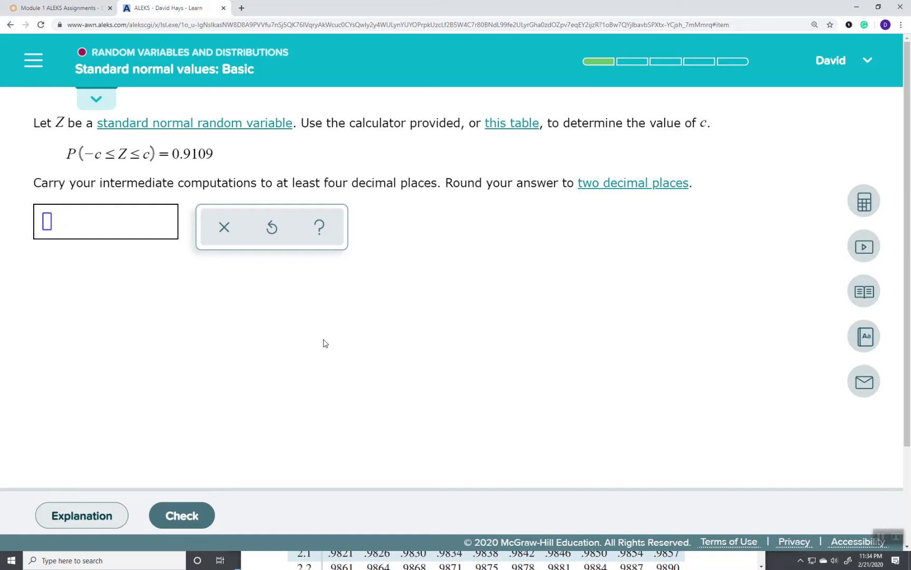
key(alt+Tab)
key(Down)
key(Down)
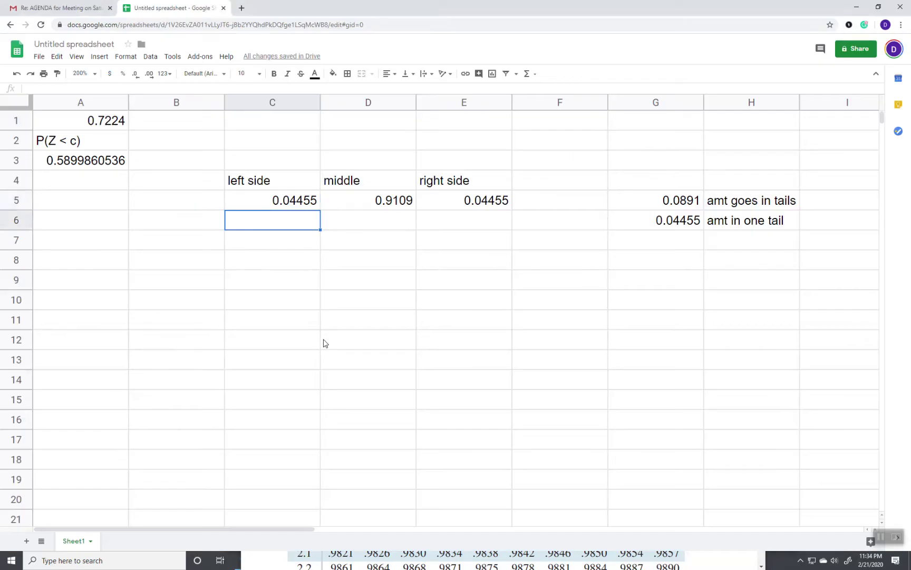
text(=)
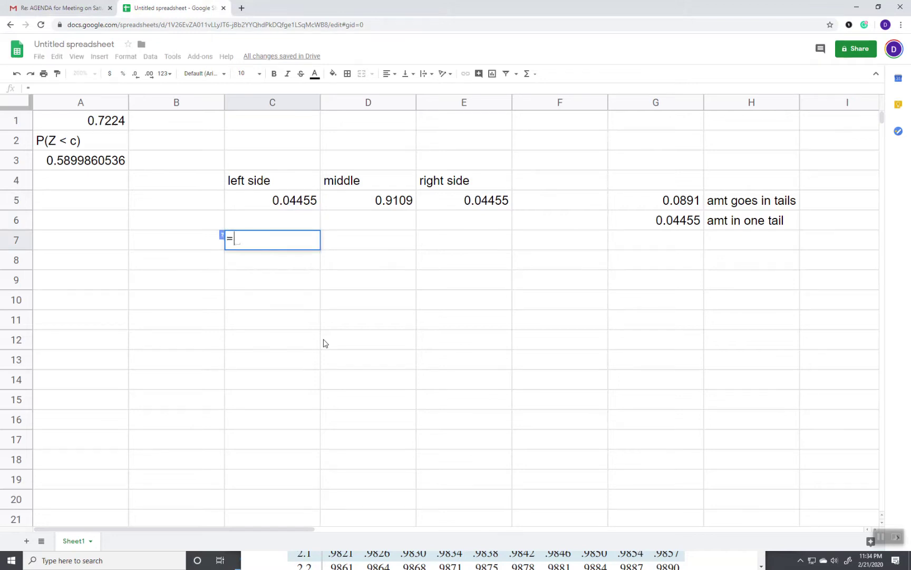
text(norm.)
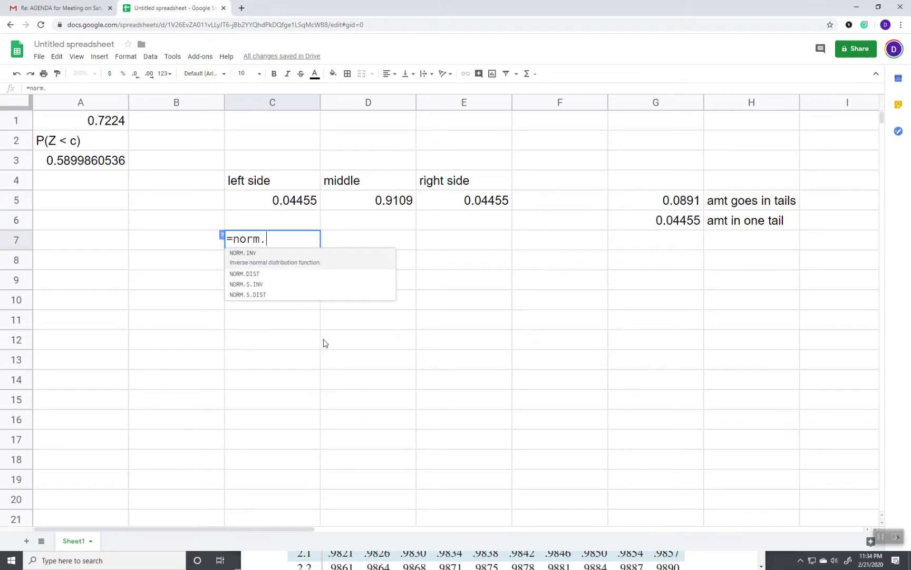
text(s.inv)
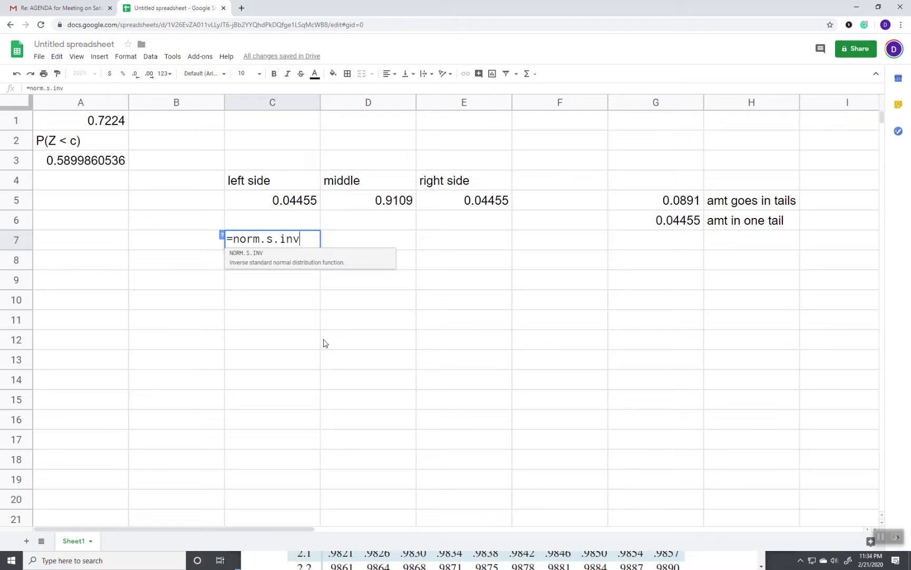
text((0.)
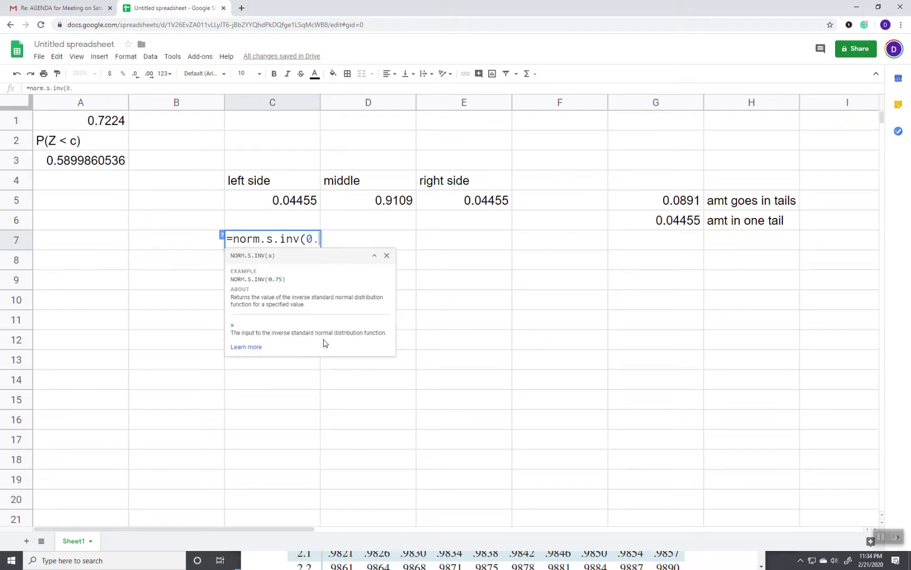
text(04455)
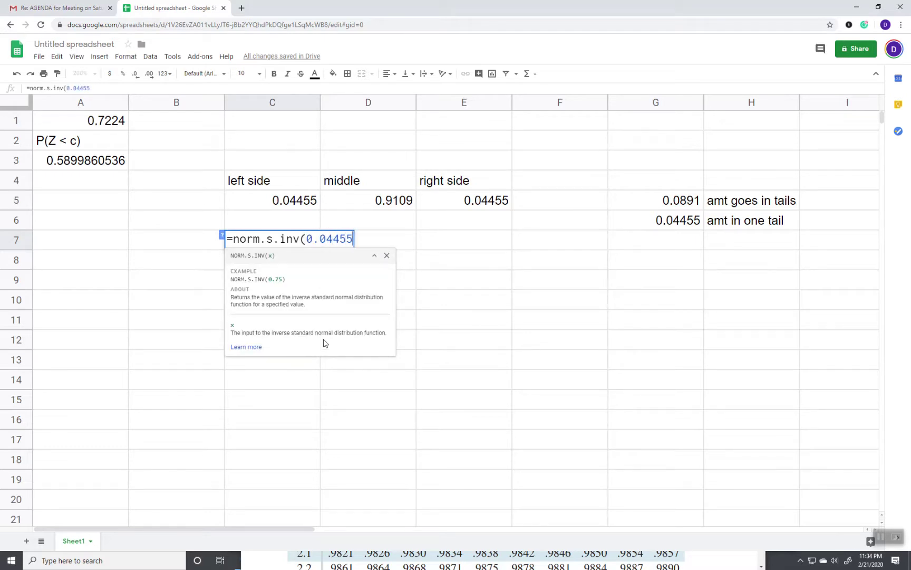
text())
Step: Confirm NORM.S.INV(0.04455) in C7, returning −1.700164434, and return to ALEKS
key(Return)
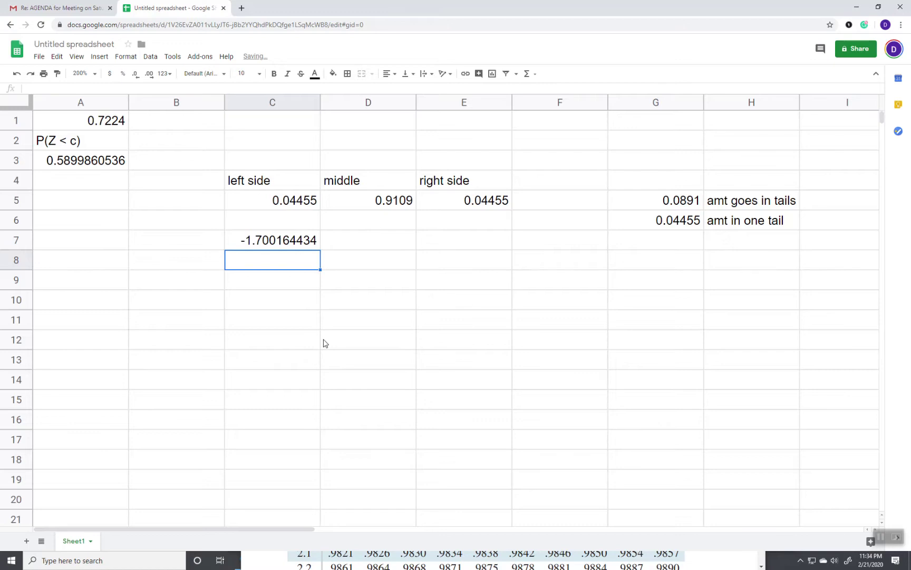
key(alt+Tab)
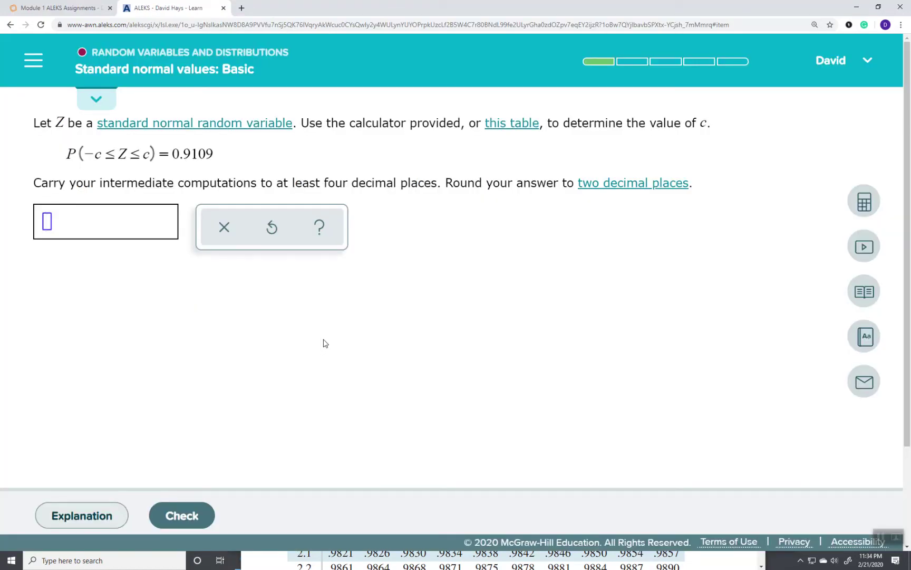
Step: Submit -1.70 as c for P(−c ≤ Z ≤ c) = 0.9109
key(alt+Tab)
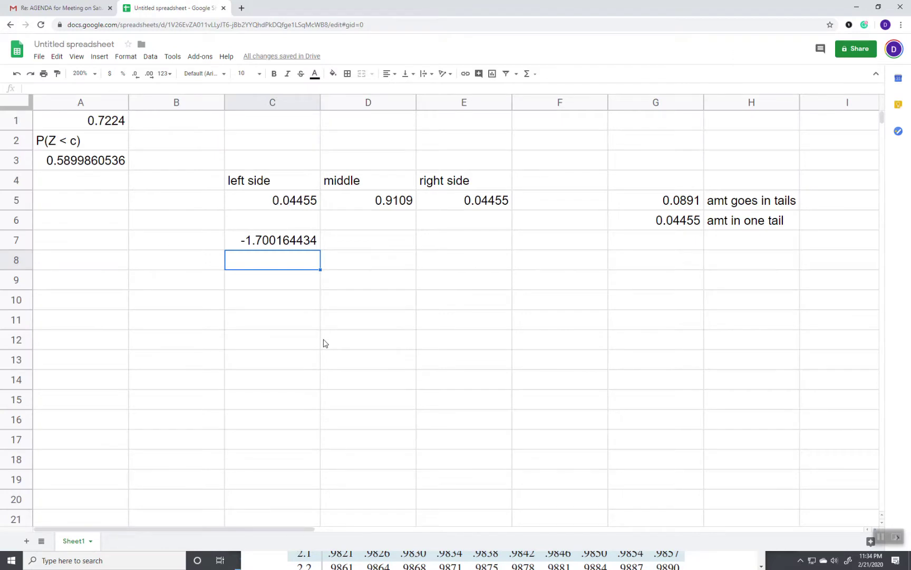
key(alt+Tab)
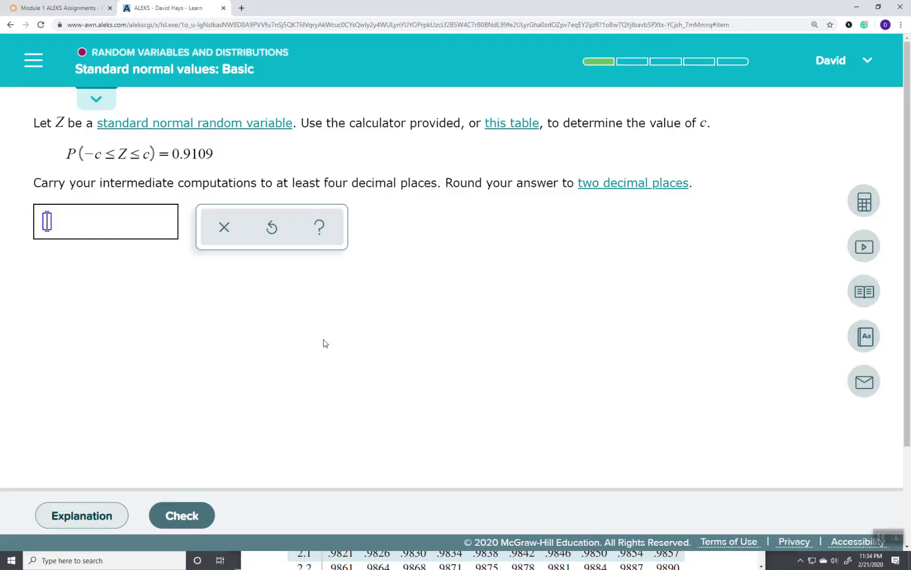
text(-1.70)
click(183, 513)
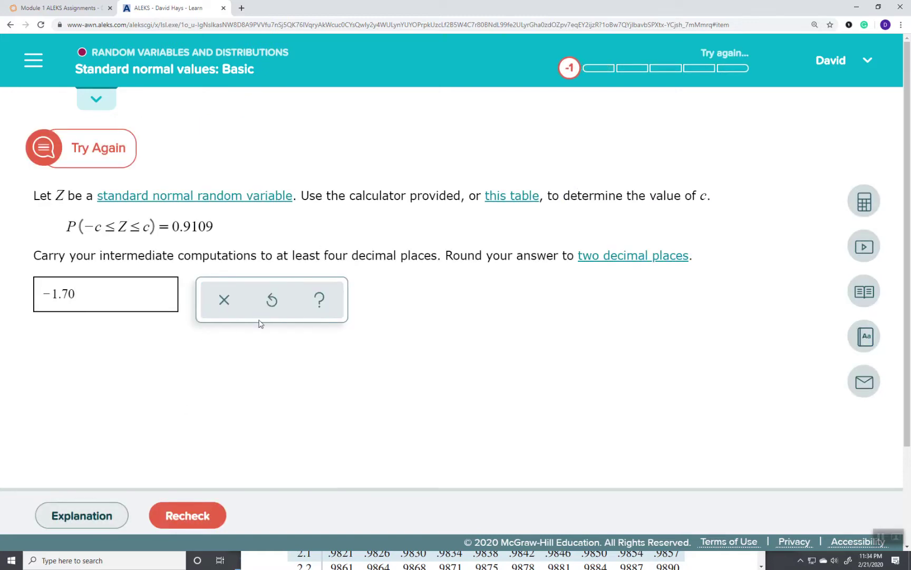
Step: Correct the answer to 1.70, recheck it as correct, and advance to the 0.1210 problem
key(BackSpace)
key(BackSpace)
key(BackSpace)
key(BackSpace)
key(BackSpace)
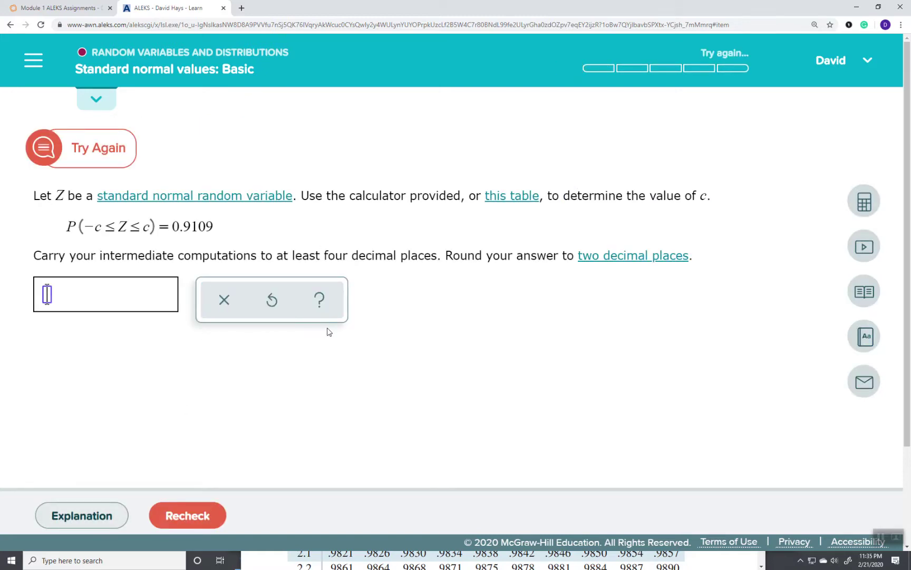
text(1.70)
click(189, 518)
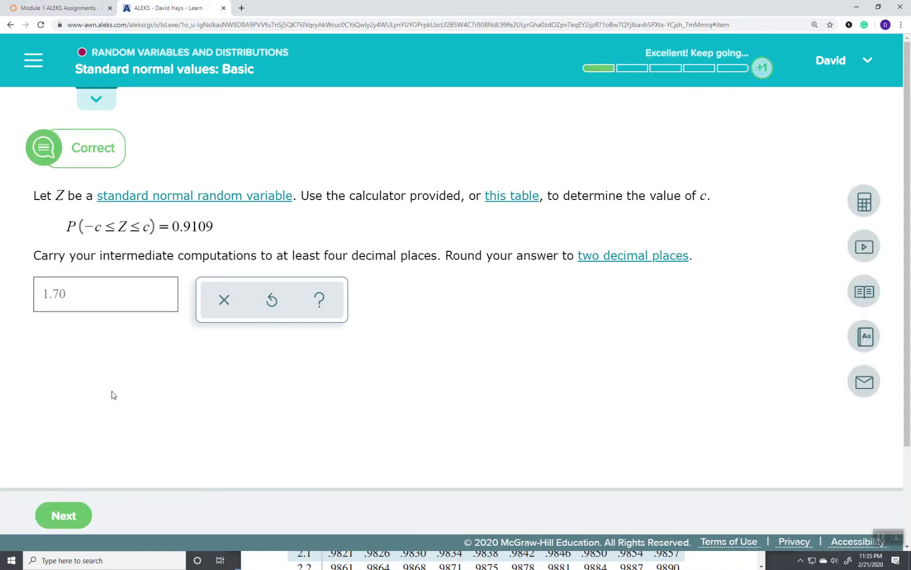
click(66, 516)
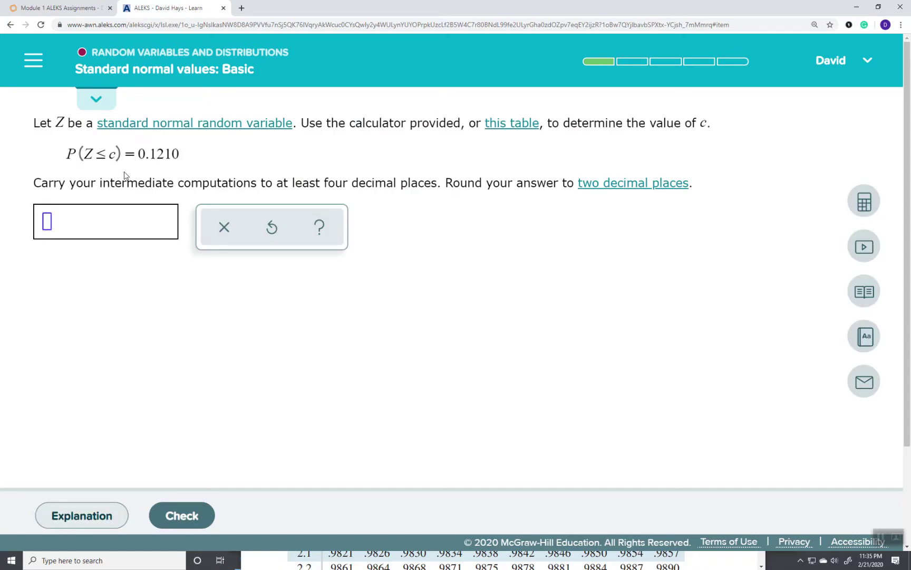
Step: Start typing the label P(Z <= c) = in cell C11 for the new problem
key(alt+Tab)
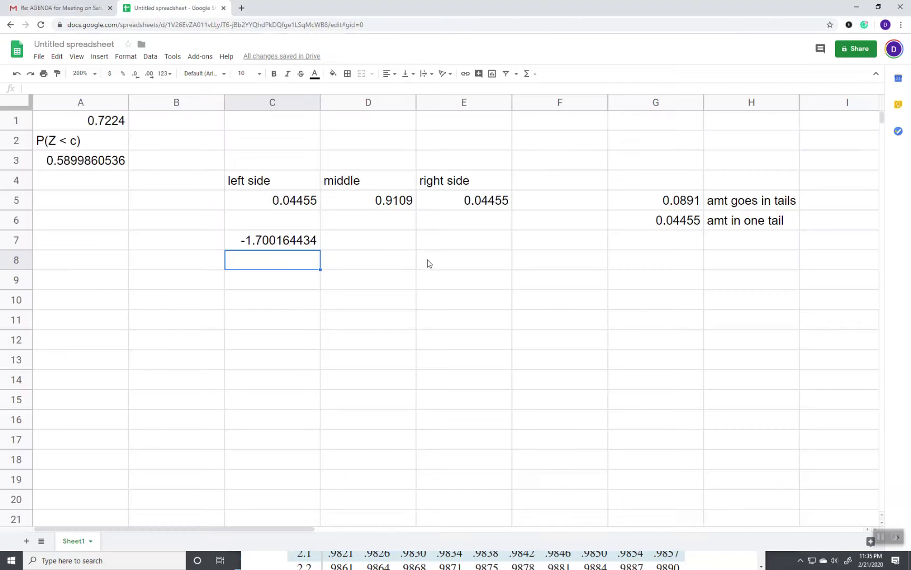
key(Down)
key(Down)
key(Down)
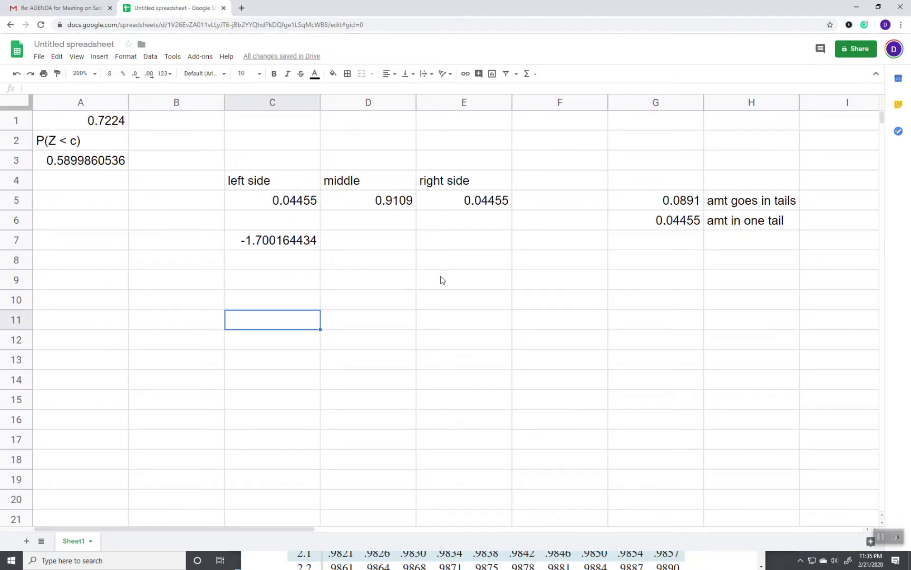
text(P()
key(alt+Tab)
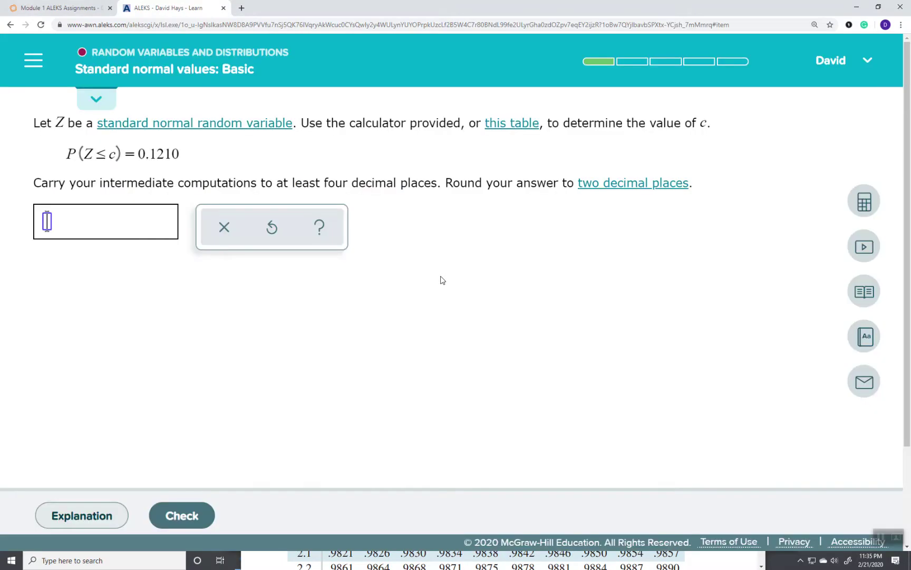
key(alt+Tab)
text(Z <)
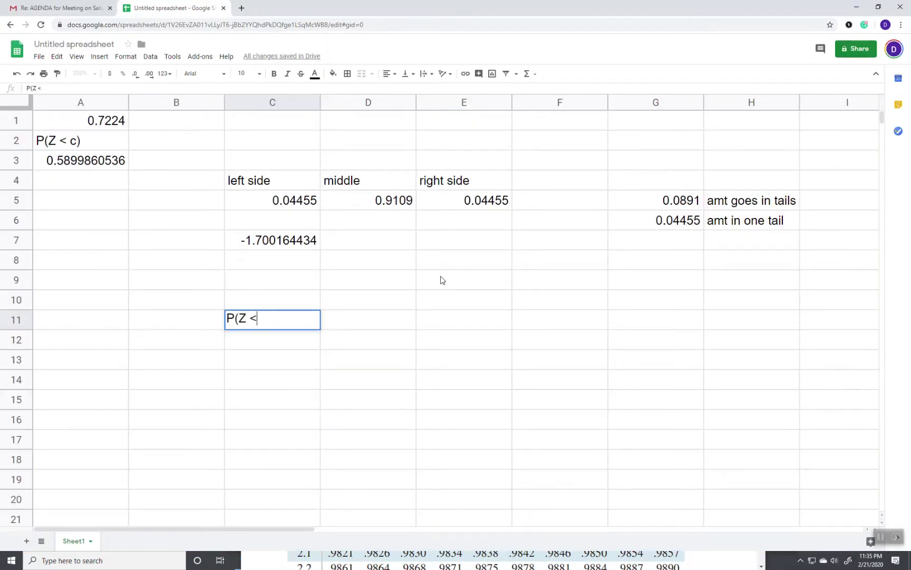
text(= c) =)
Step: Complete the C11 label as P(Z <= c) = 0.1210
key(alt+Tab)
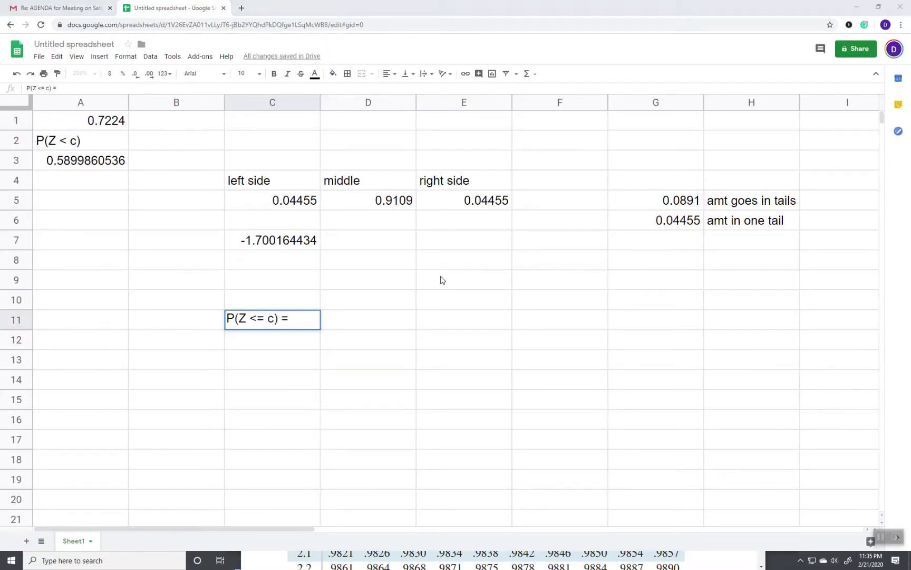
key(alt+Tab)
text(0.)
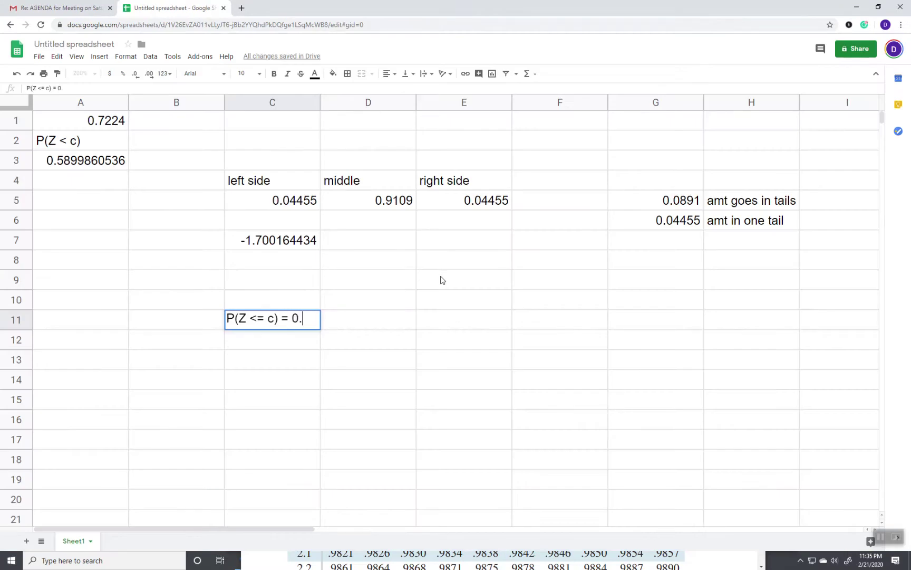
text(1210)
key(Return)
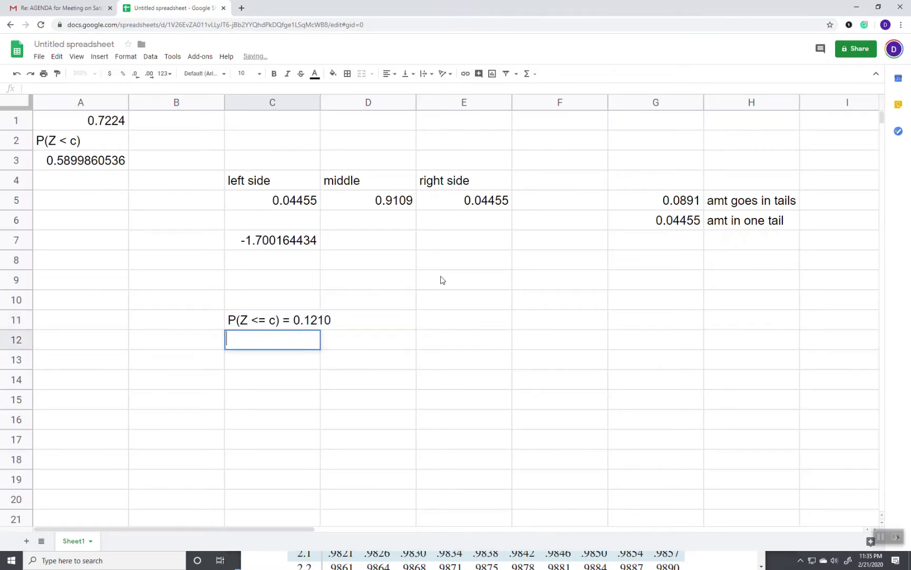
Step: Enter =NORM.S.INV(0.1210) in C13, returning c ≈ −1.170002407
key(Return)
key(Return)
text(=)
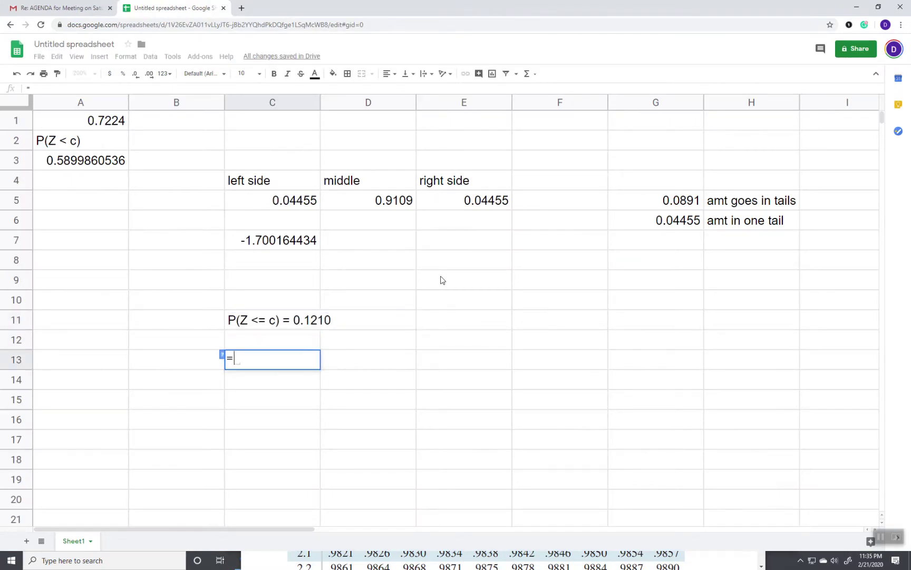
text(no)
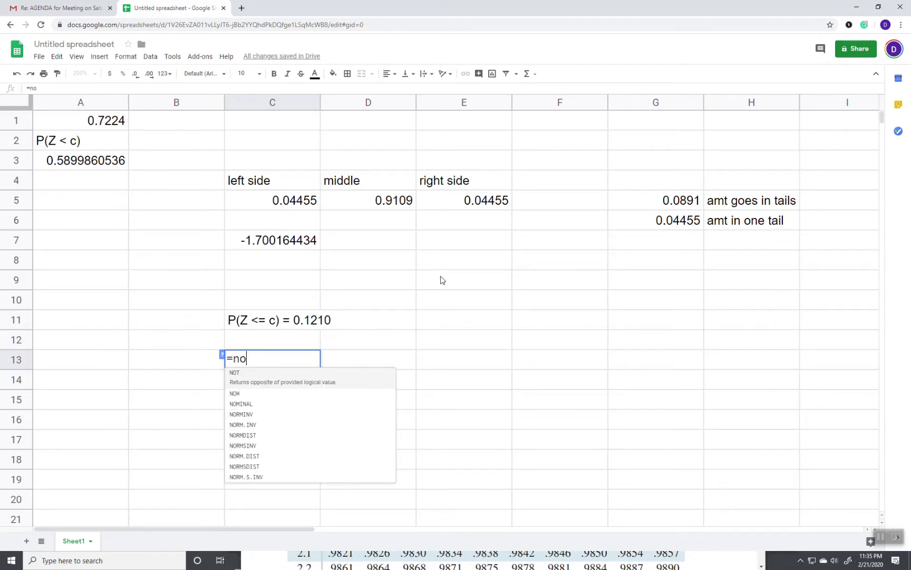
text(rm.s.inv)
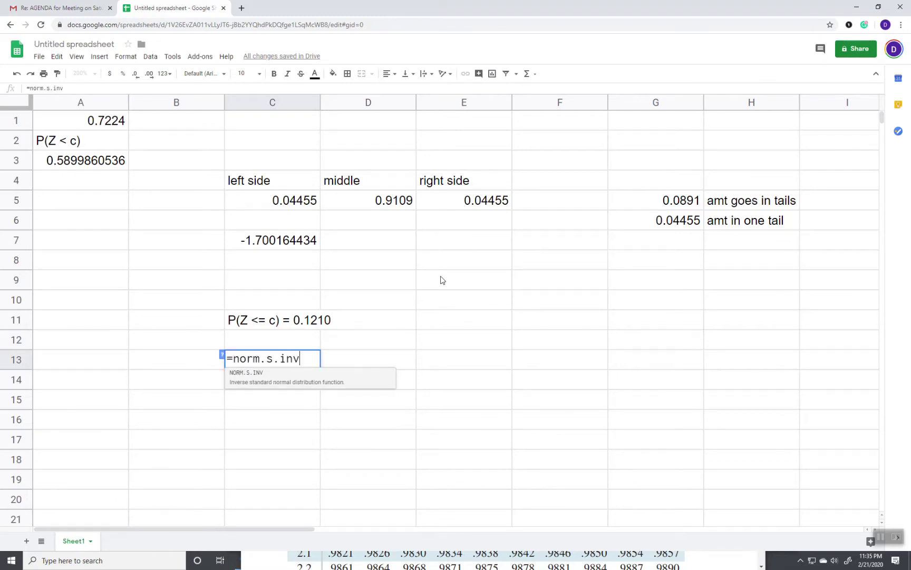
text((0.1210))
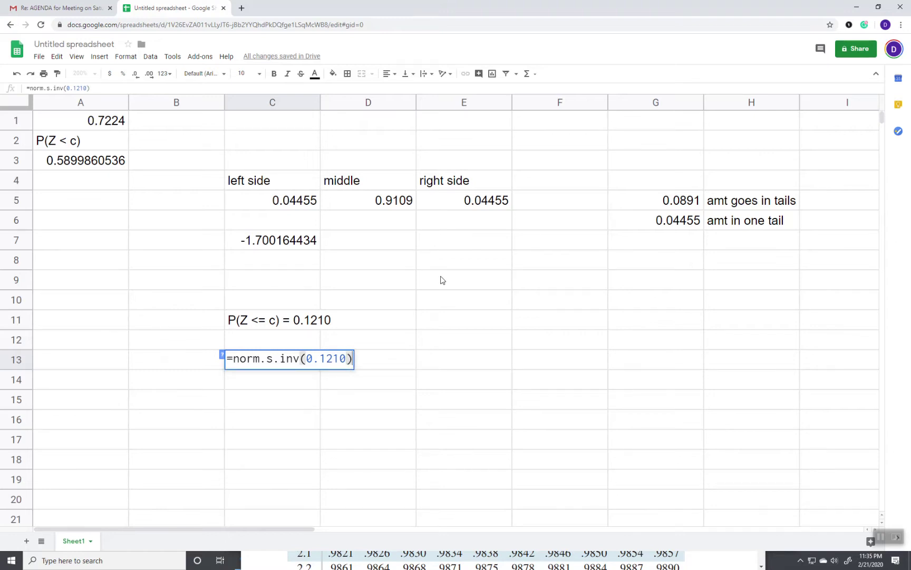
key(Return)
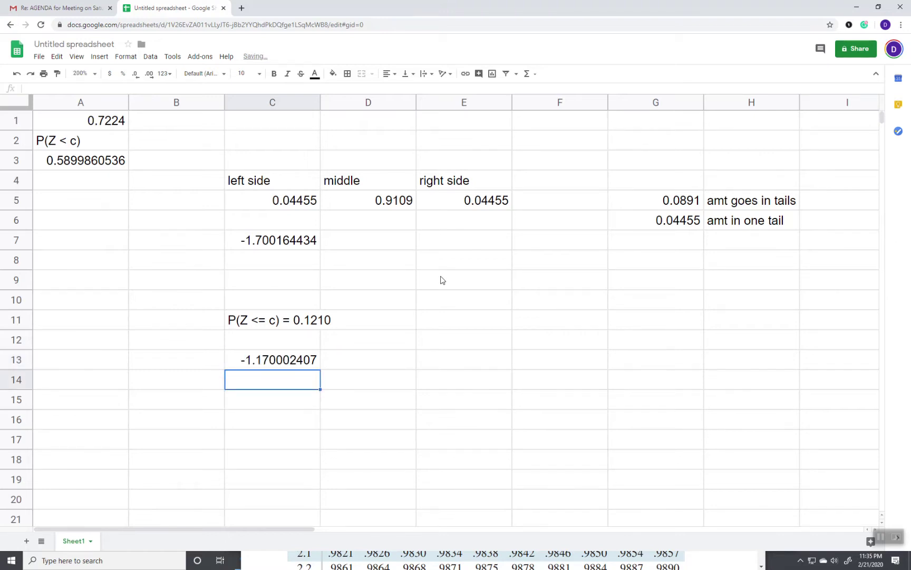
key(alt+Tab)
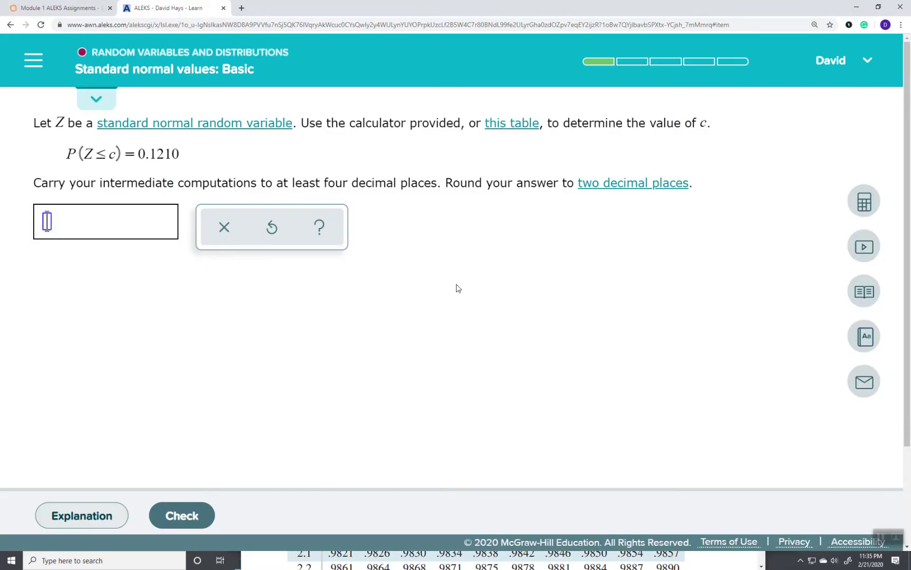
Step: Enter -1.17 from the spreadsheet as c for P(Z ≤ c) = 0.1210 and check it in ALEKS
key(alt+Tab)
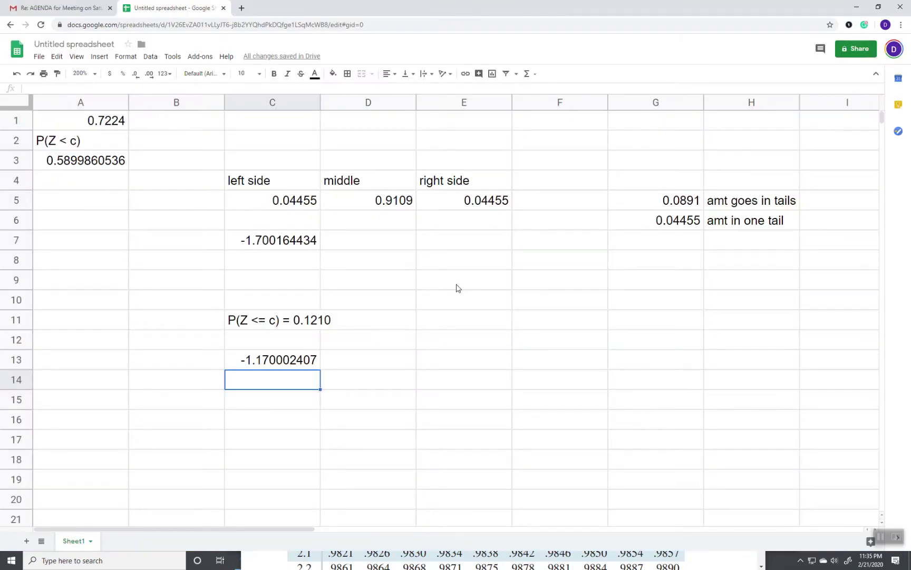
key(alt+Tab)
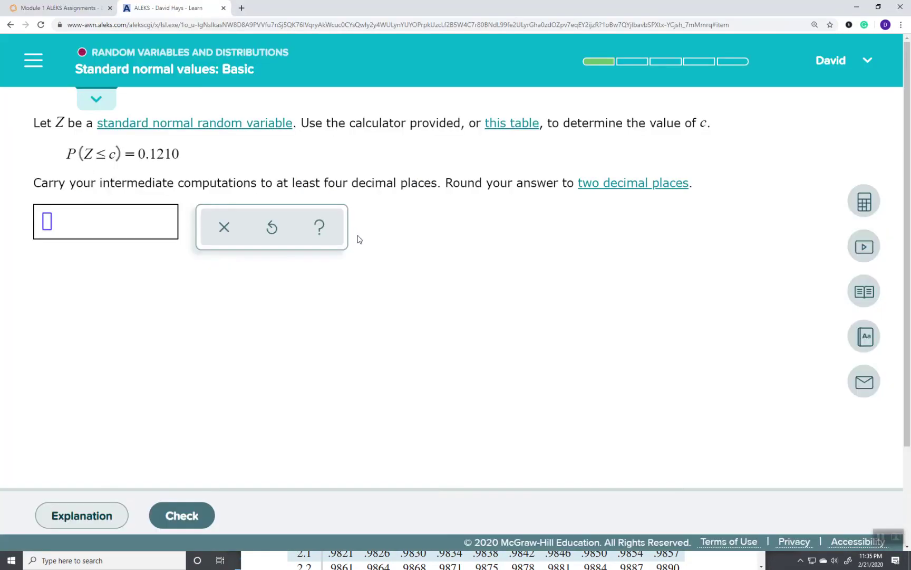
text(-1.17)
click(184, 521)
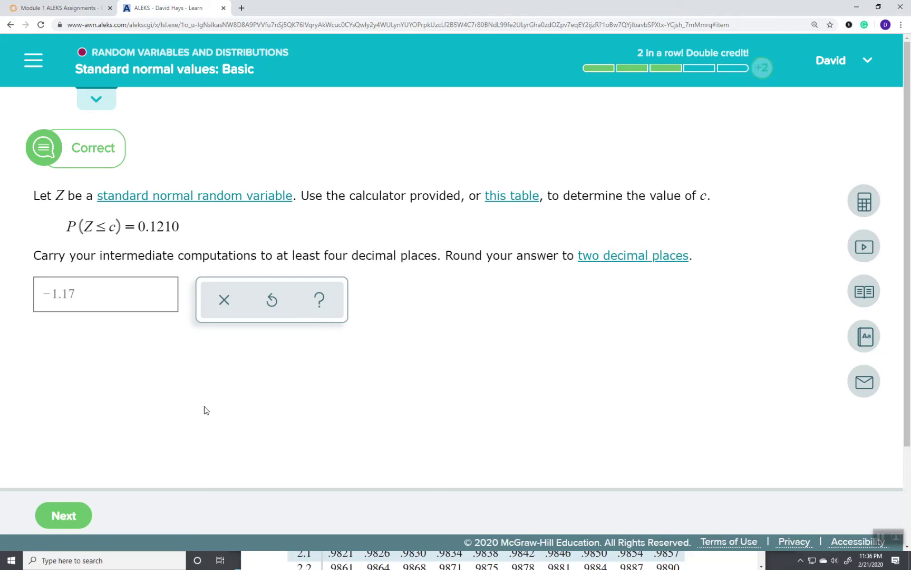
key(alt+Tab)
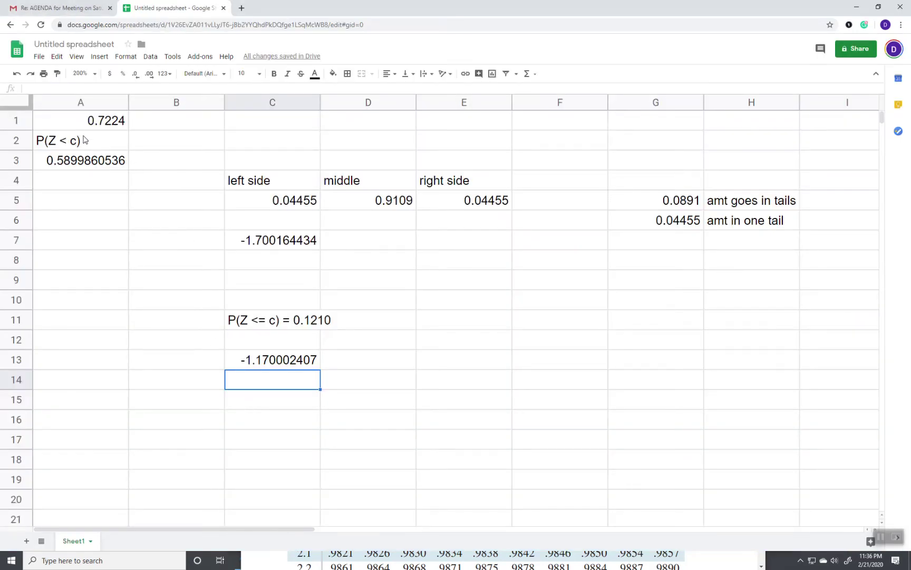
click(94, 122)
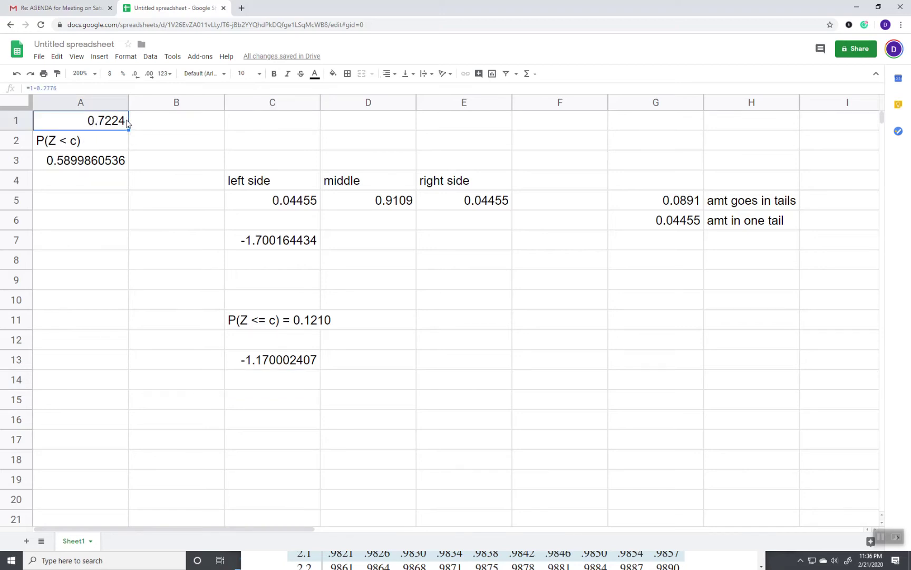
click(97, 145)
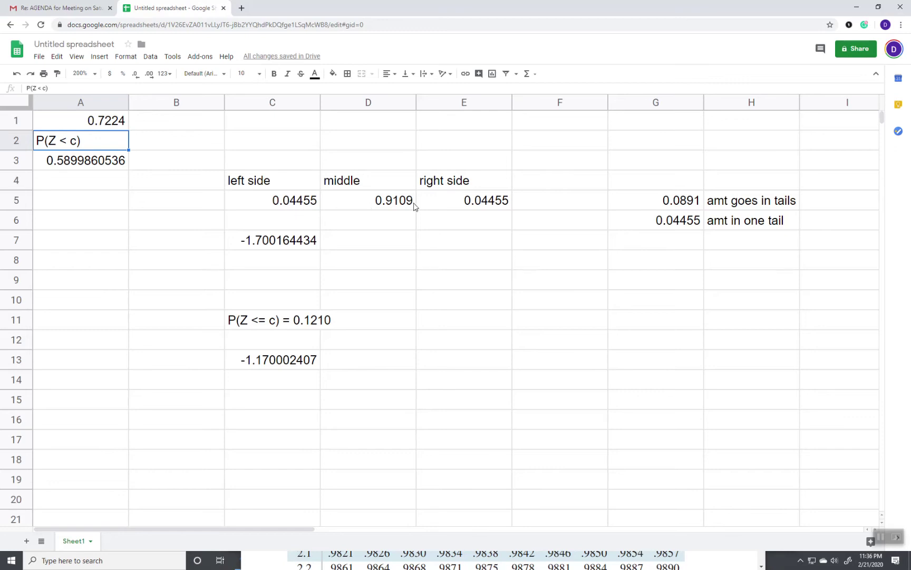
click(390, 205)
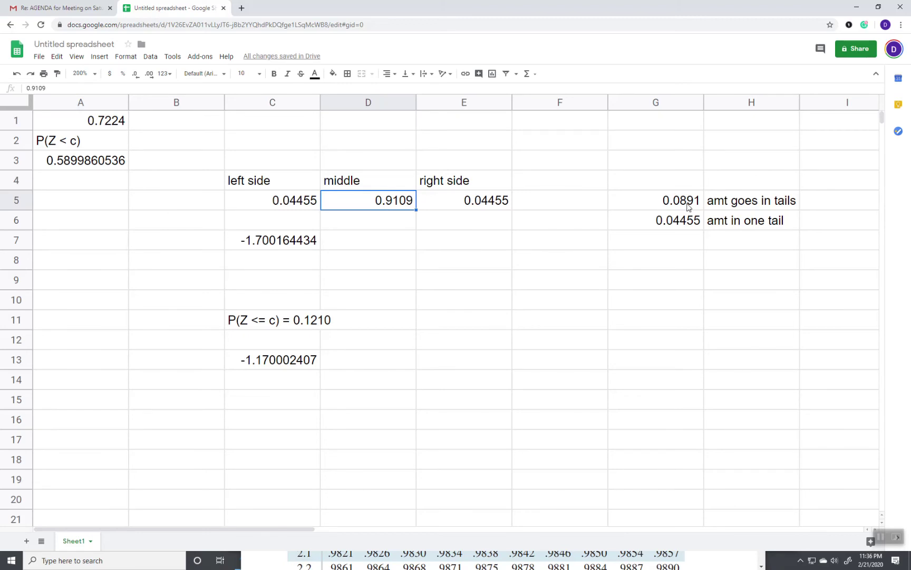
click(267, 206)
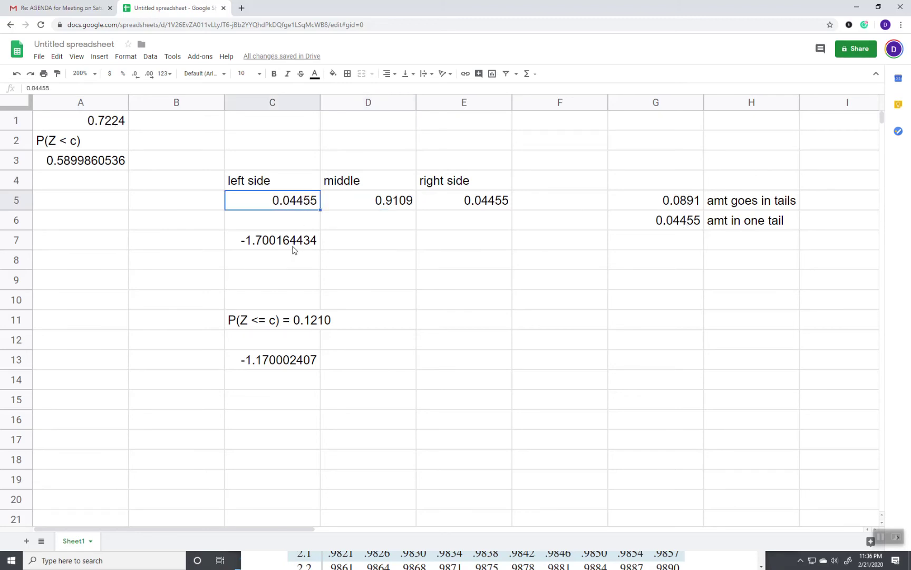